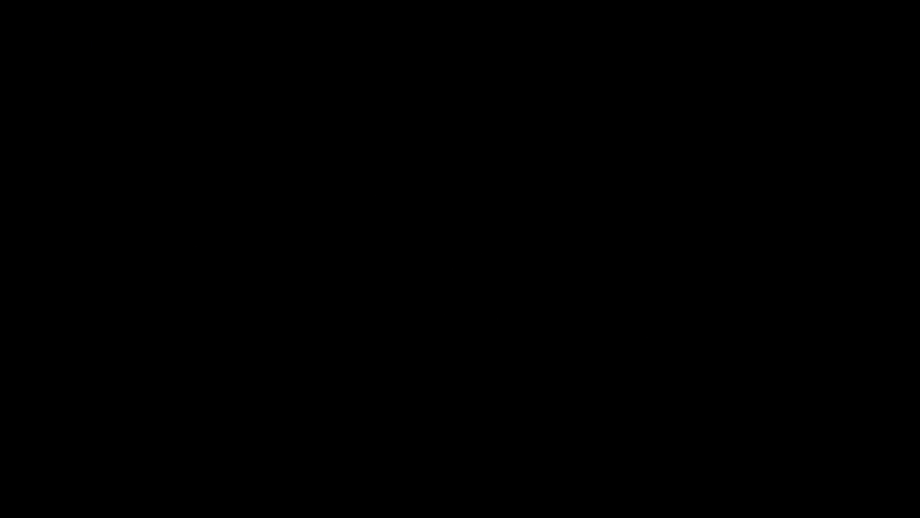
Move the Sonic Academy folder away from MyDocs to the far left side of the desktop.
drag(395, 214, 468, 260)
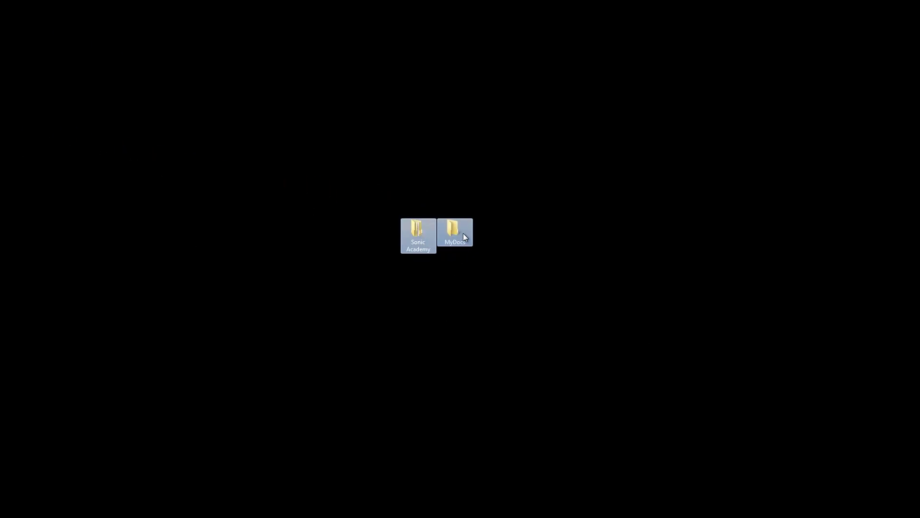
click(462, 233)
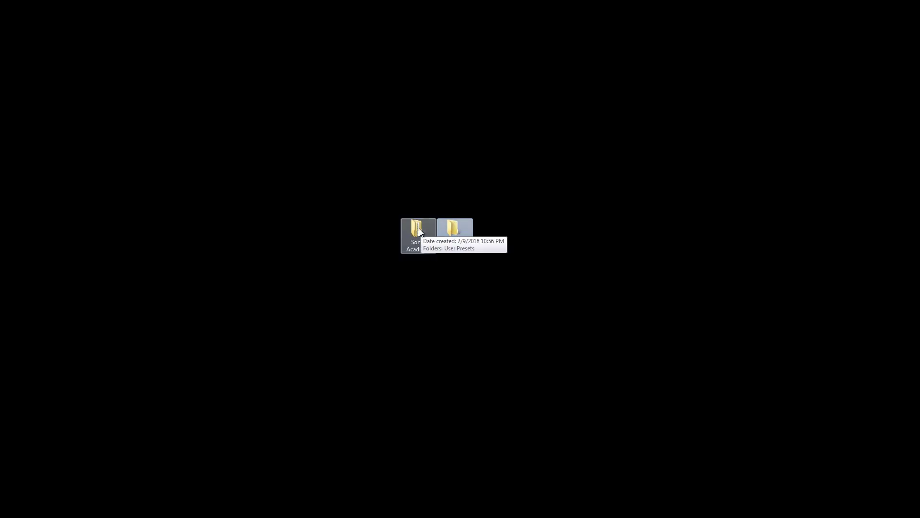
drag(419, 232, 259, 260)
drag(169, 257, 162, 260)
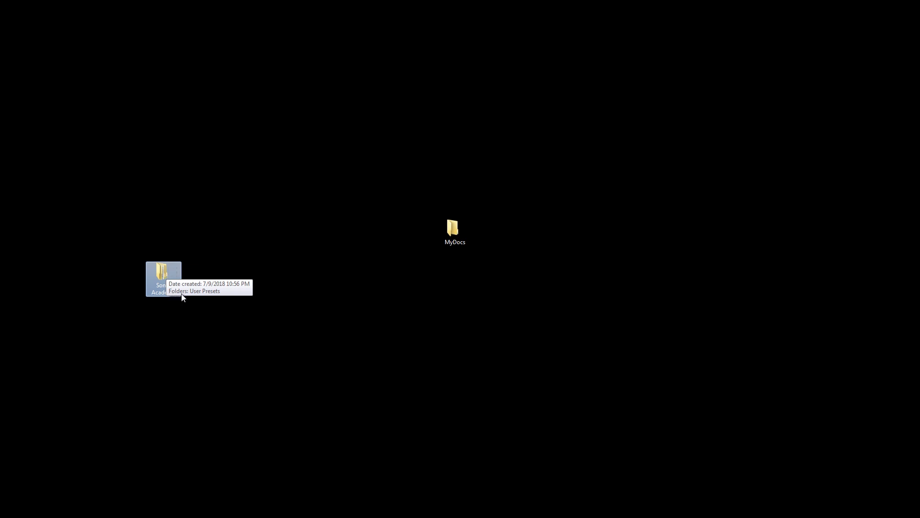
Check the contents of the User Presets folder inside Sonic Academy and close the window.
double_click(167, 267)
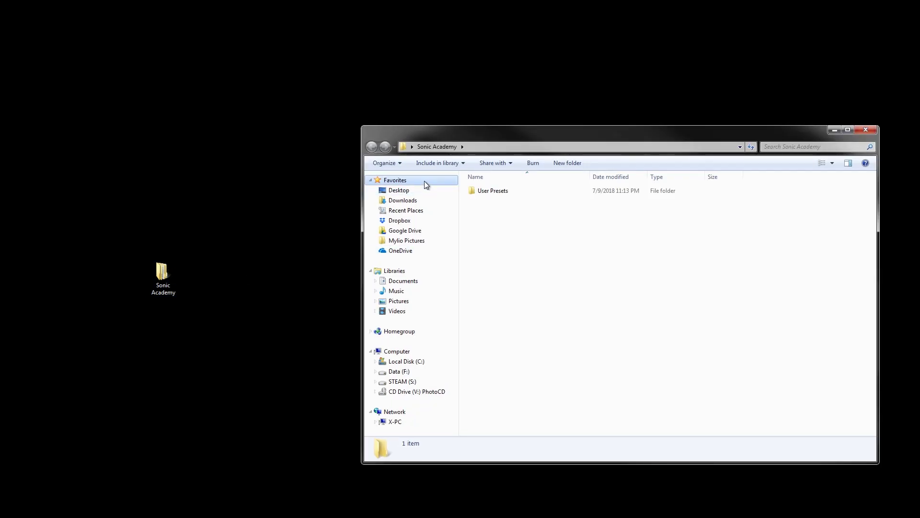
double_click(484, 191)
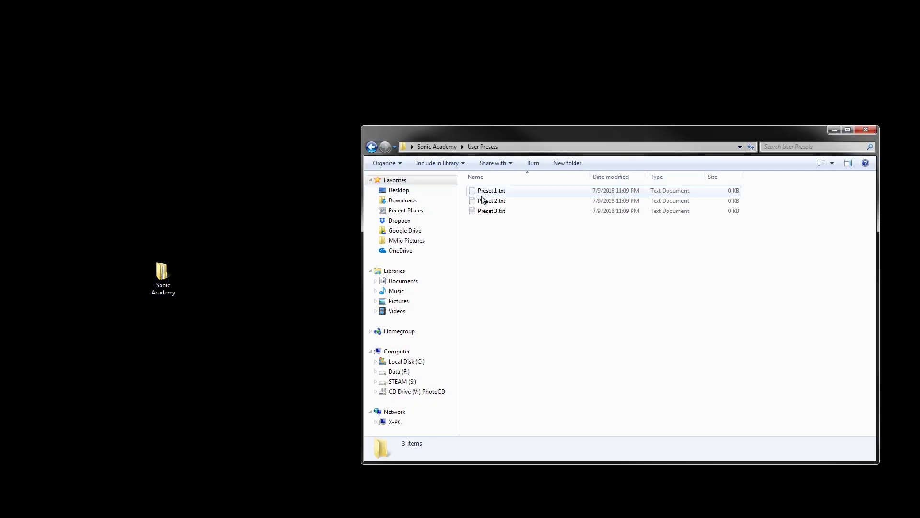
key(alt+F4)
Place the MyDocs folder on the far right side of the desktop and move the Sonic Academy folder into it.
drag(458, 229, 734, 267)
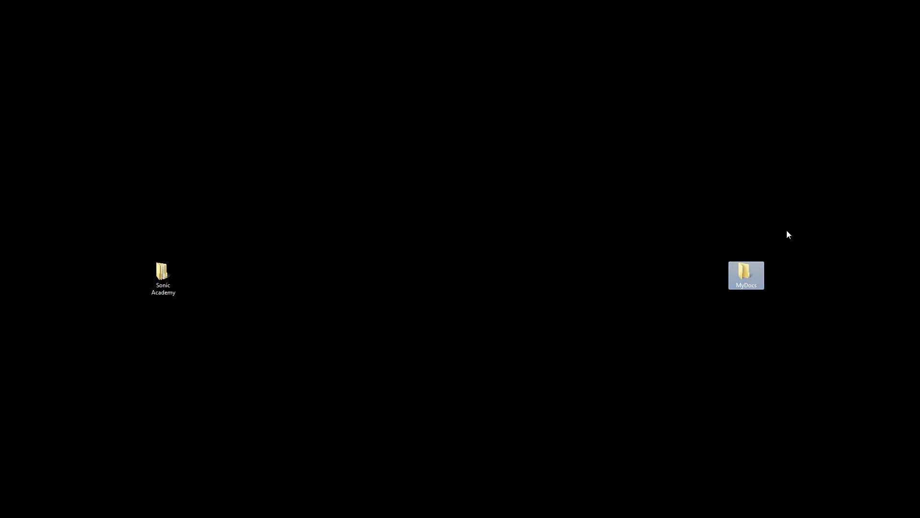
click(801, 246)
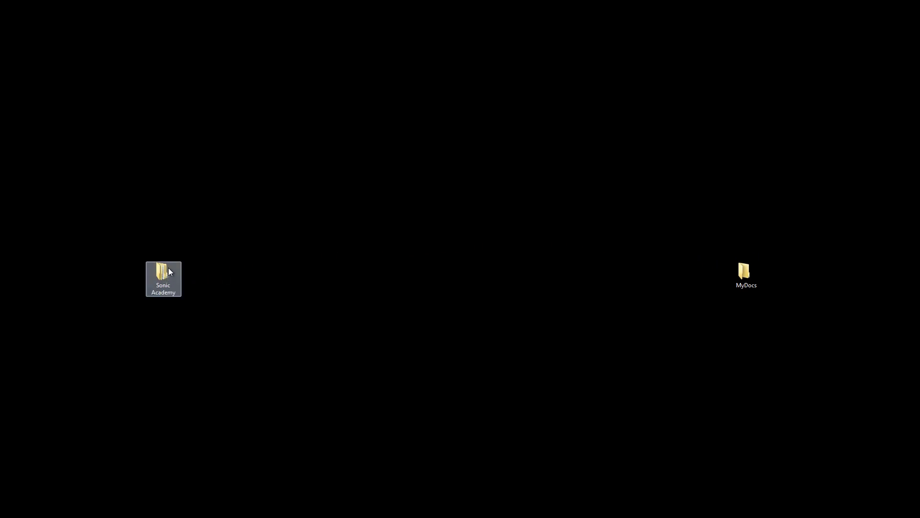
drag(161, 273, 747, 274)
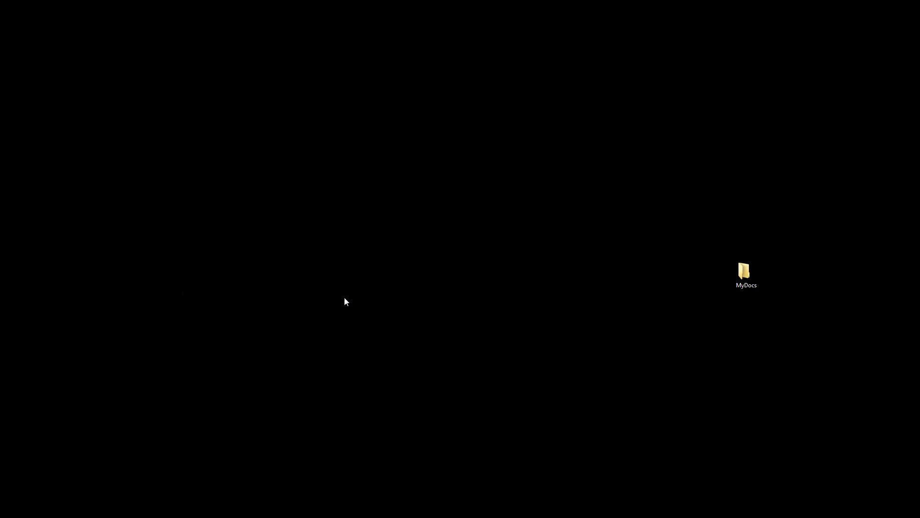
Examine the relocated Sonic Academy folder inside MyDocs, including its User Presets subfolder.
double_click(742, 274)
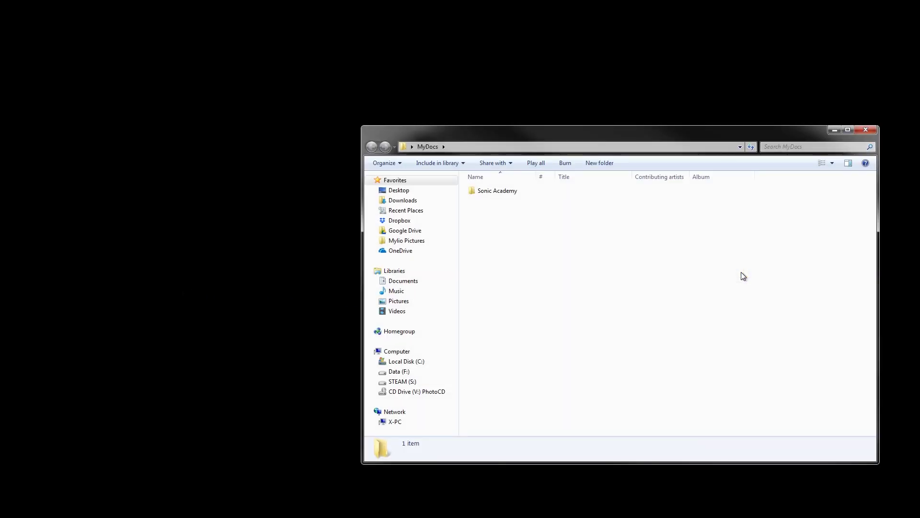
double_click(489, 192)
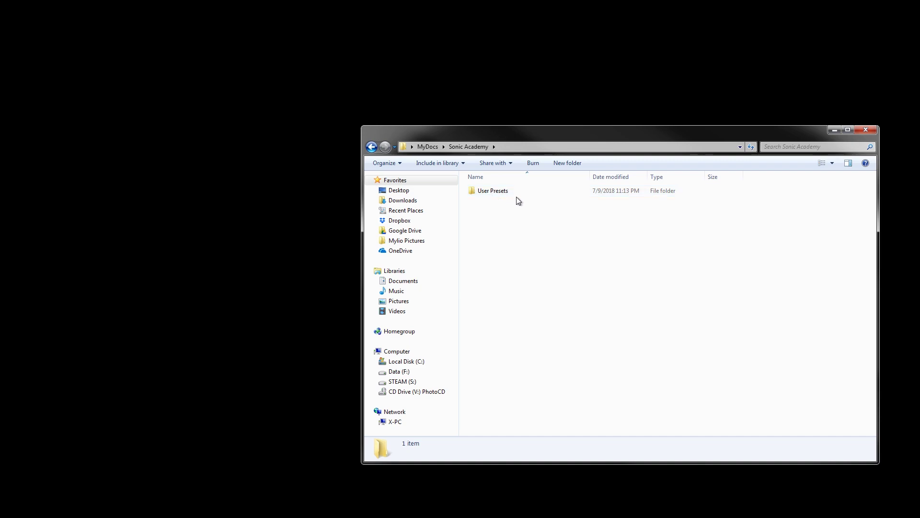
double_click(496, 192)
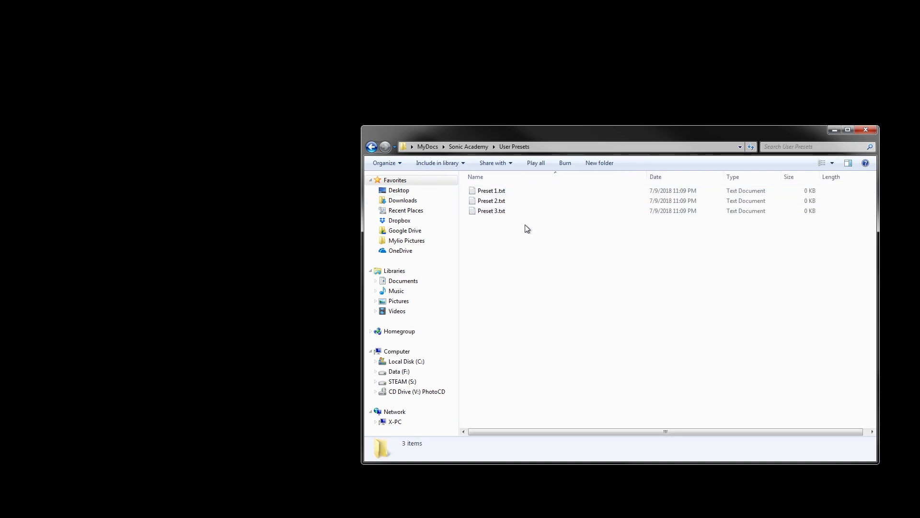
key(BackSpace)
key(BackSpace)
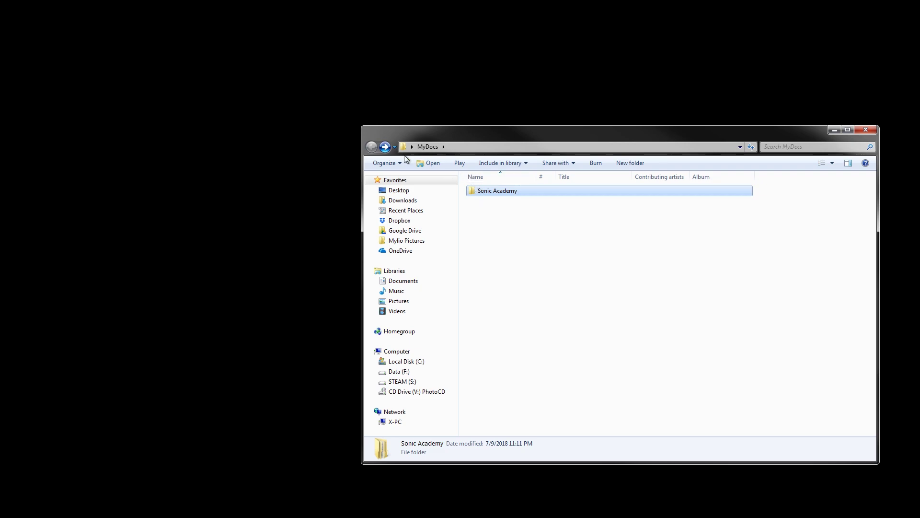
double_click(372, 133)
double_click(532, 4)
double_click(370, 131)
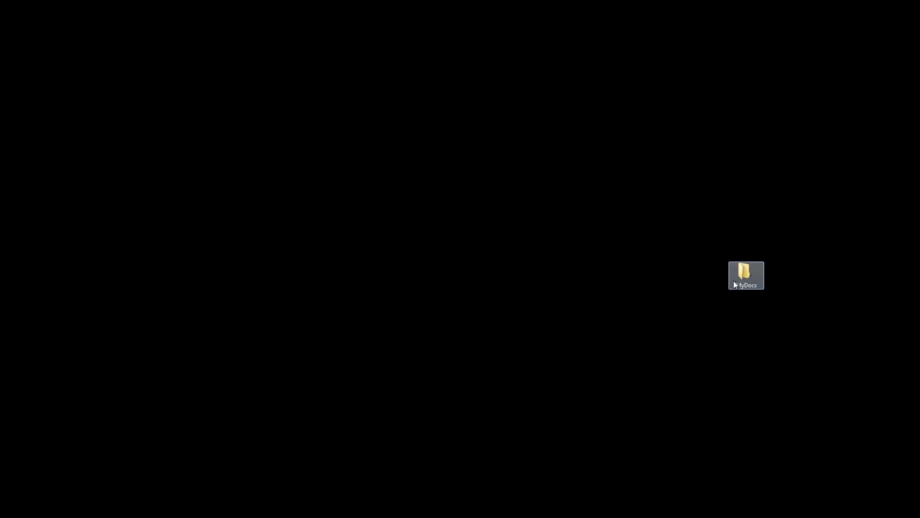
double_click(745, 281)
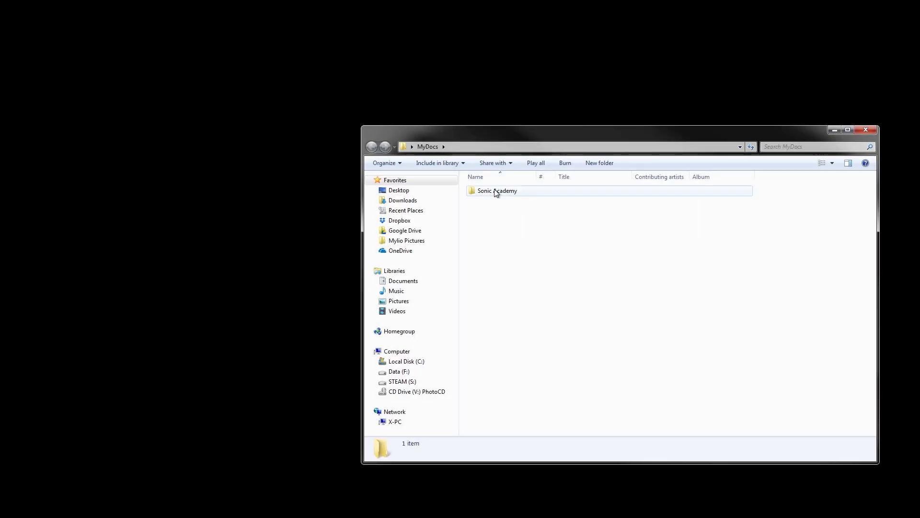
double_click(494, 191)
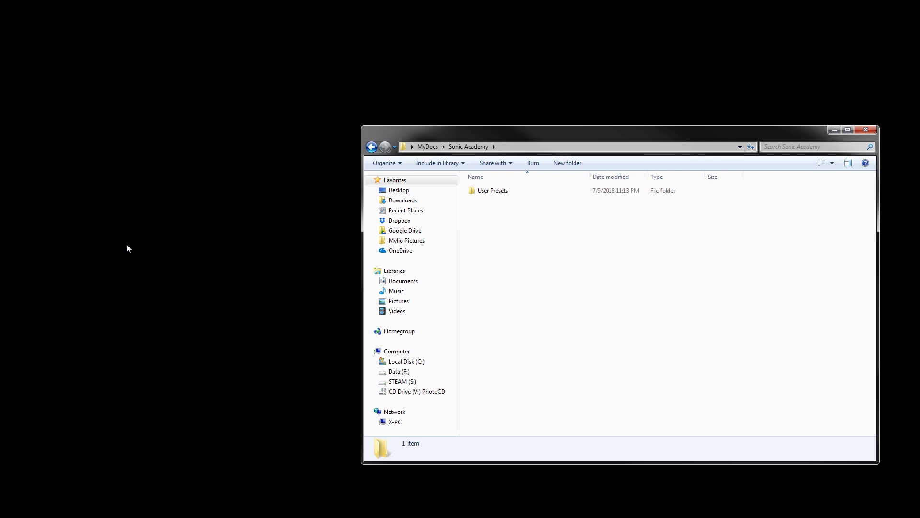
Create a new folder named Sonic Academy on the desktop and close the MyDocs window.
right_click(140, 245)
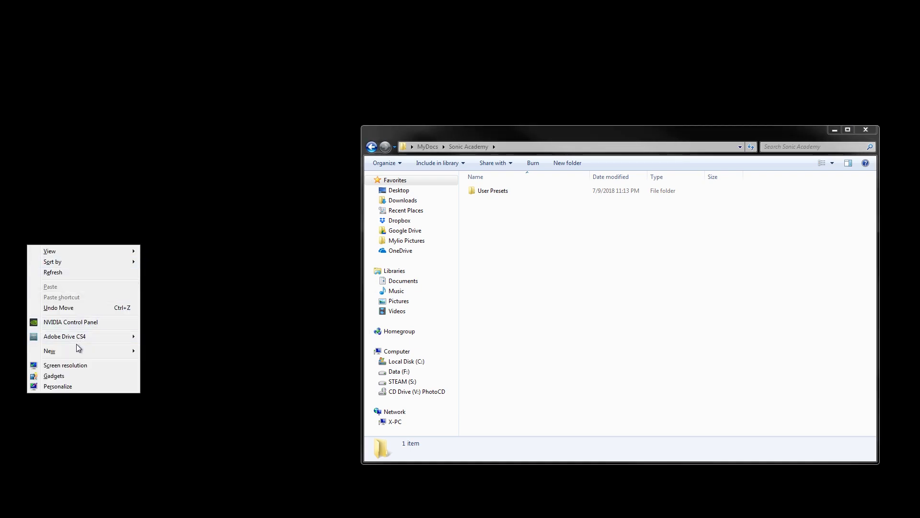
mouse_move(80, 351)
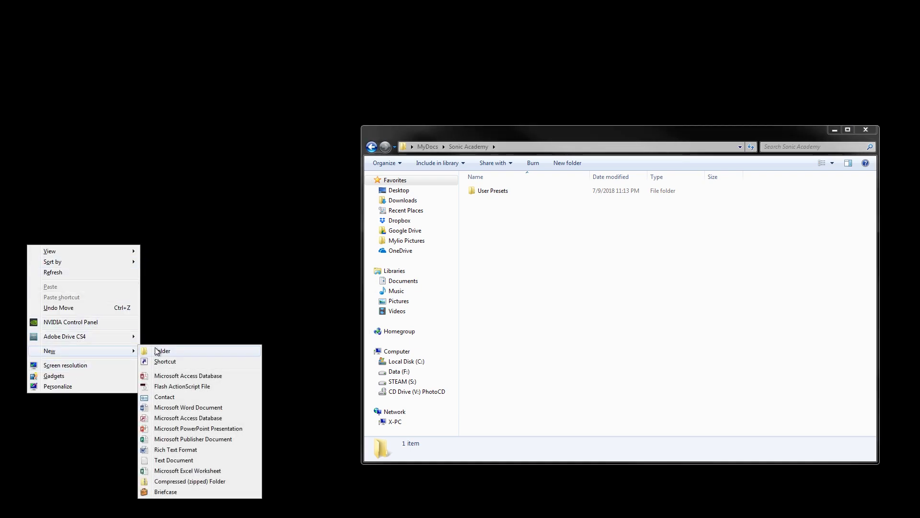
click(170, 353)
text(Sonic Academy)
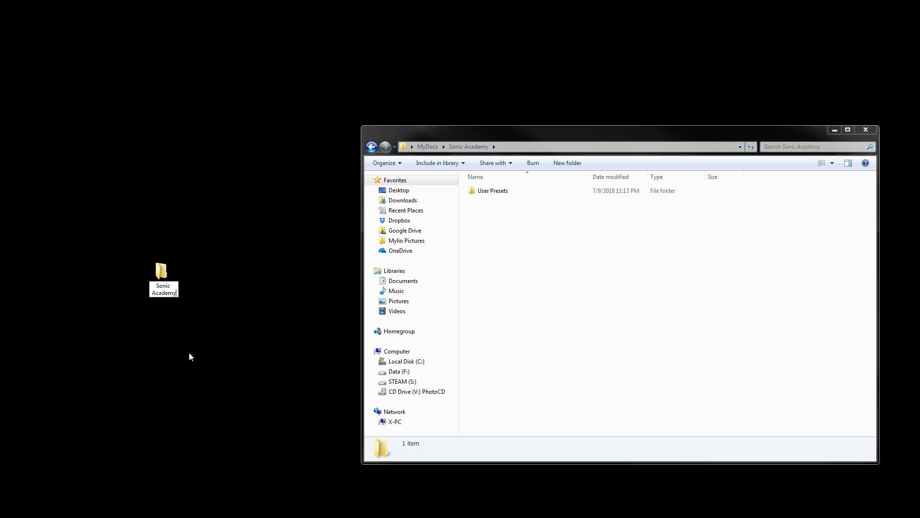
key(Return)
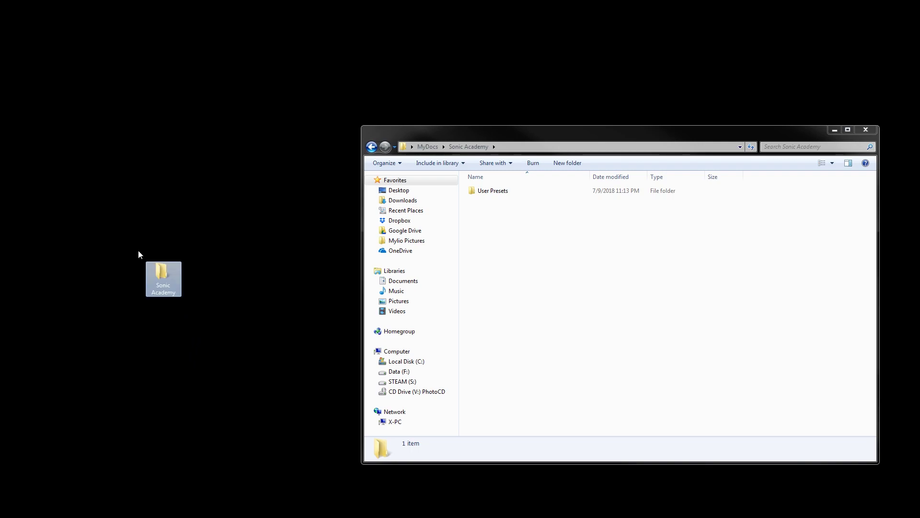
double_click(368, 129)
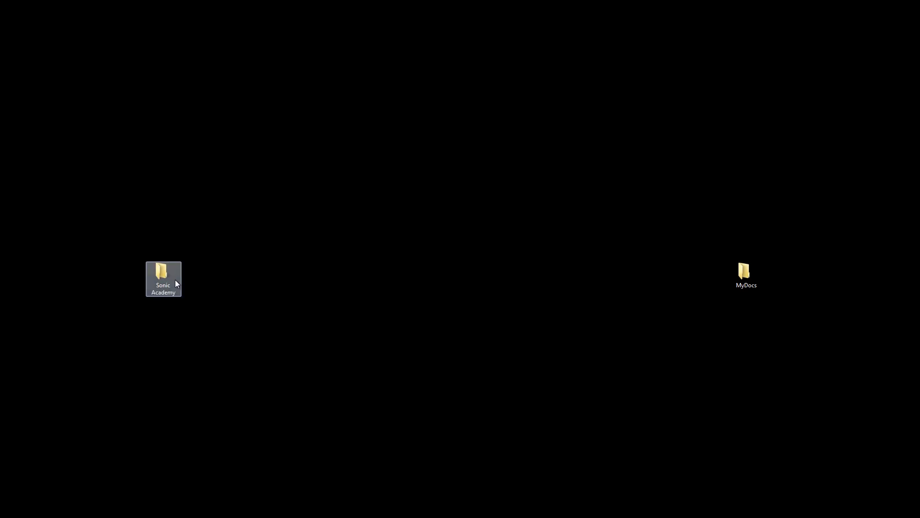
Create a shortcut to the User Presets folder from MyDocs > Sonic Academy inside the desktop Sonic Academy folder.
double_click(749, 273)
click(481, 195)
double_click(479, 194)
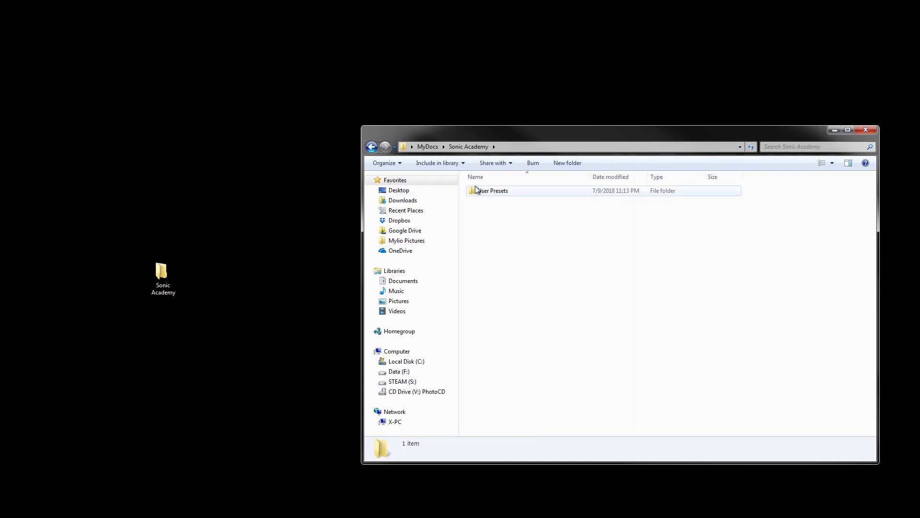
drag(480, 194, 163, 285)
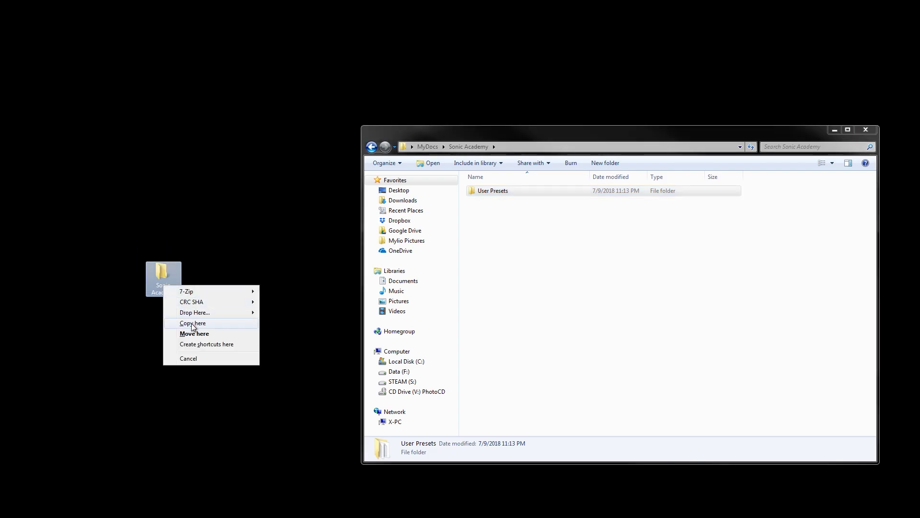
click(199, 344)
Rename the shortcut in the desktop Sonic Academy folder as User Presets and close the open folder windows.
double_click(173, 289)
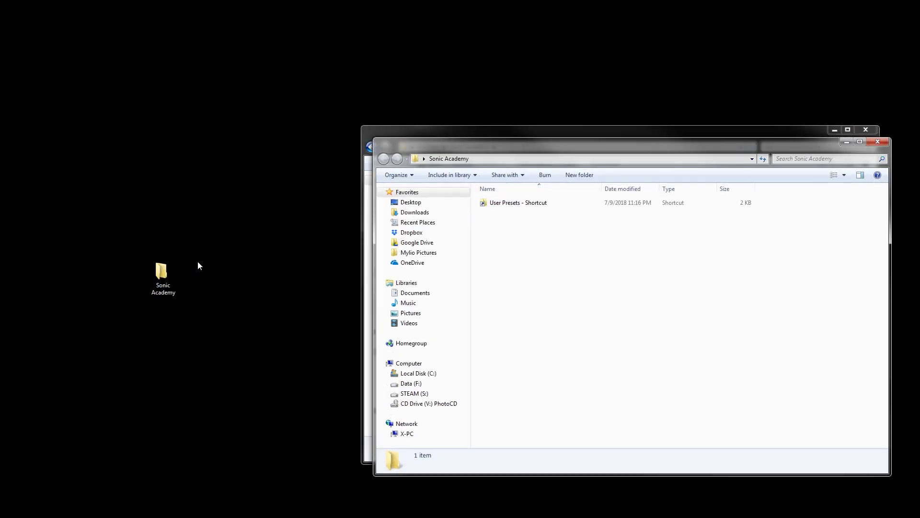
drag(481, 141, 271, 140)
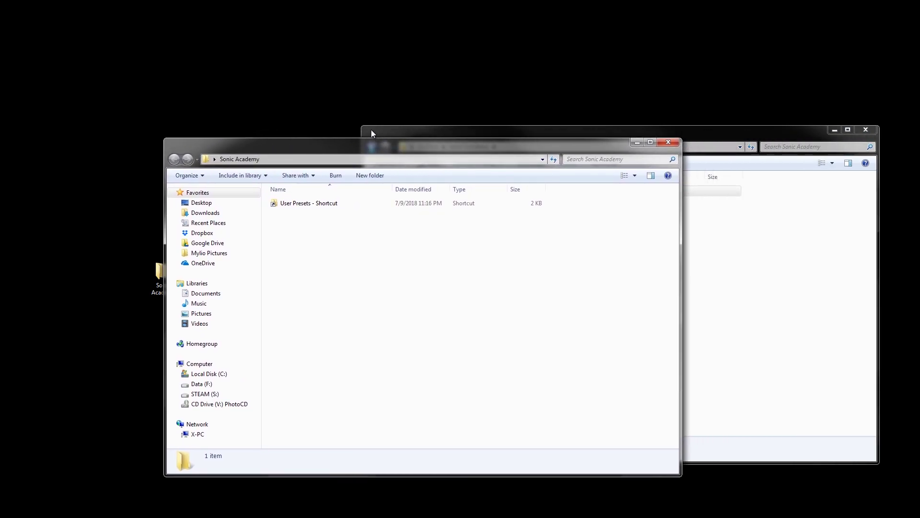
double_click(371, 130)
drag(265, 150, 190, 151)
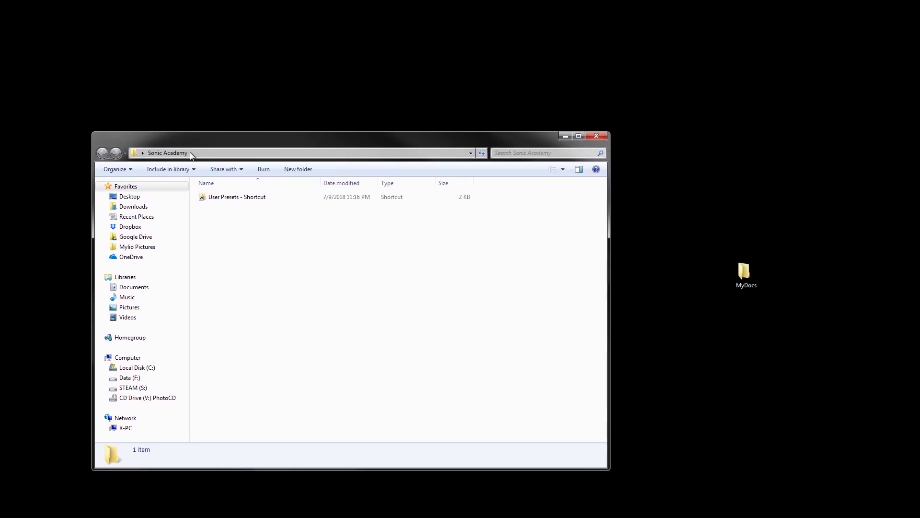
click(253, 198)
click(237, 197)
drag(241, 197, 411, 205)
key(Delete)
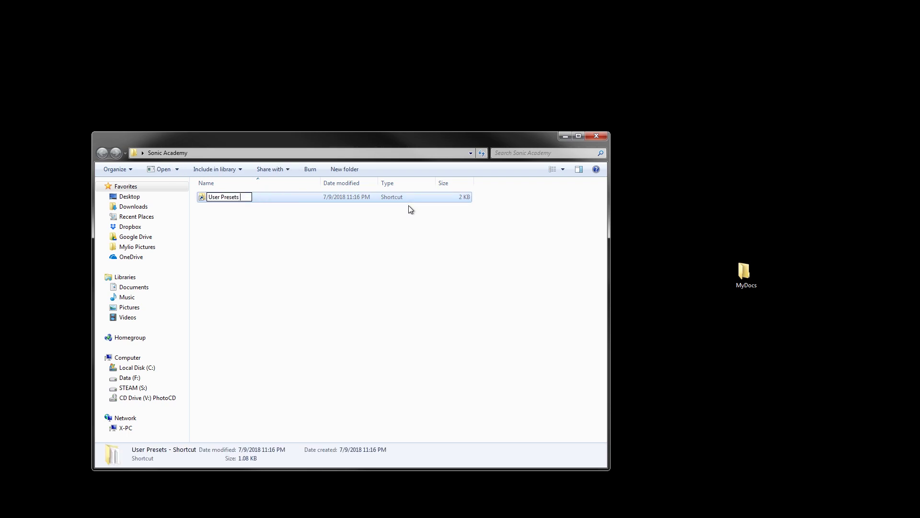
key(BackSpace)
click(293, 232)
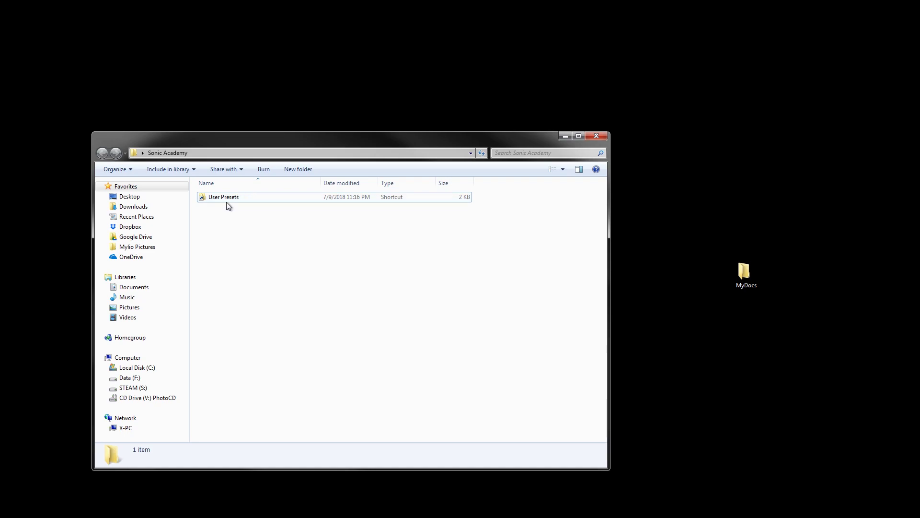
double_click(103, 137)
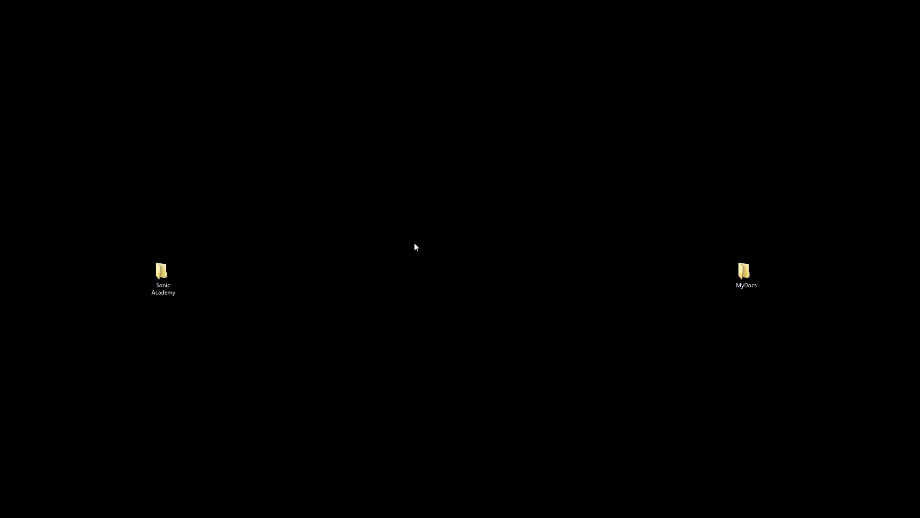
Remove the User Presets shortcut from the desktop Sonic Academy folder.
double_click(162, 272)
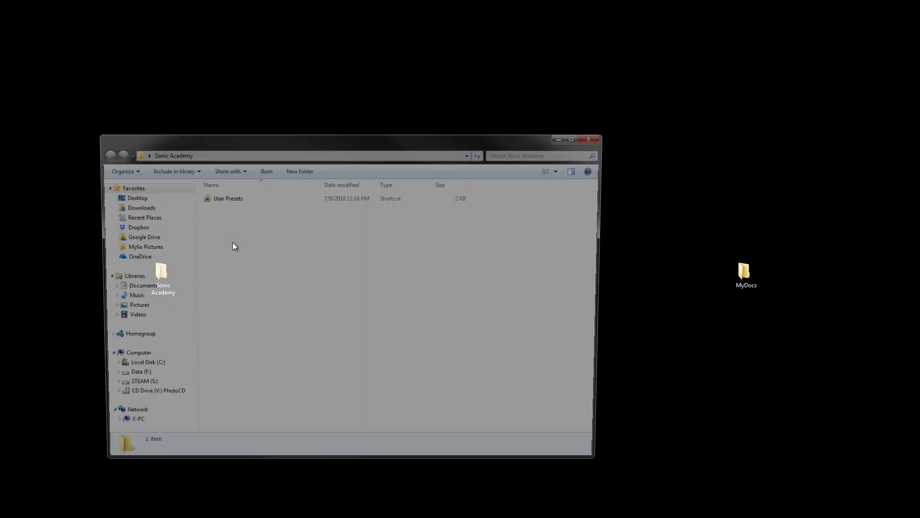
drag(214, 198, 183, 207)
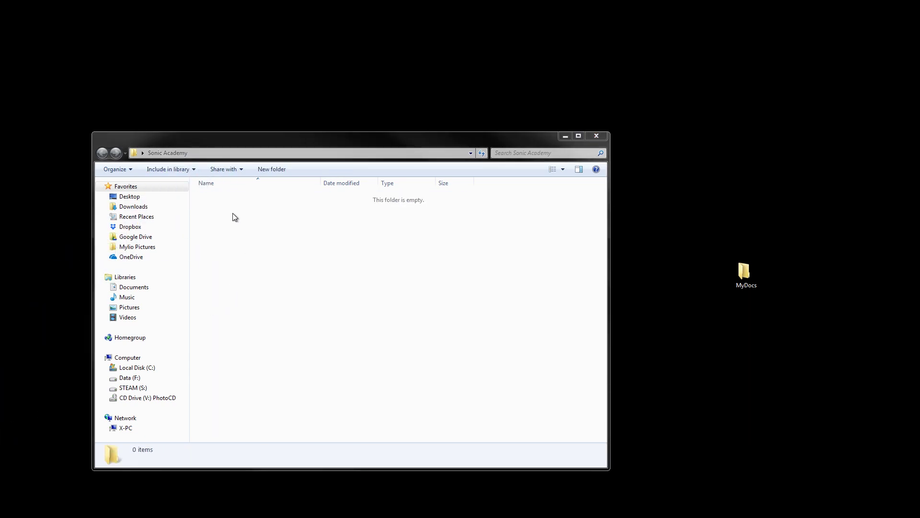
Look at the original User Presets folder in MyDocs > Sonic Academy beside the desktop Sonic Academy folder, and close both windows.
click(749, 278)
double_click(749, 278)
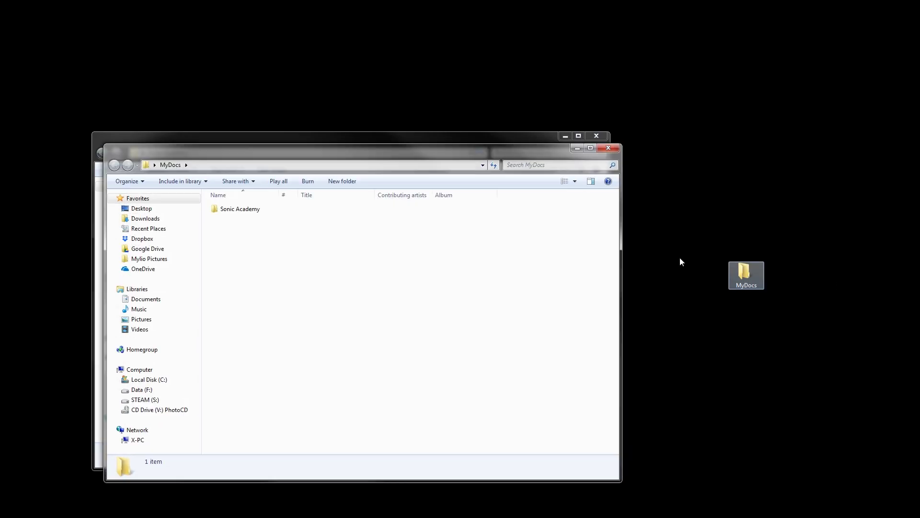
double_click(247, 215)
click(225, 212)
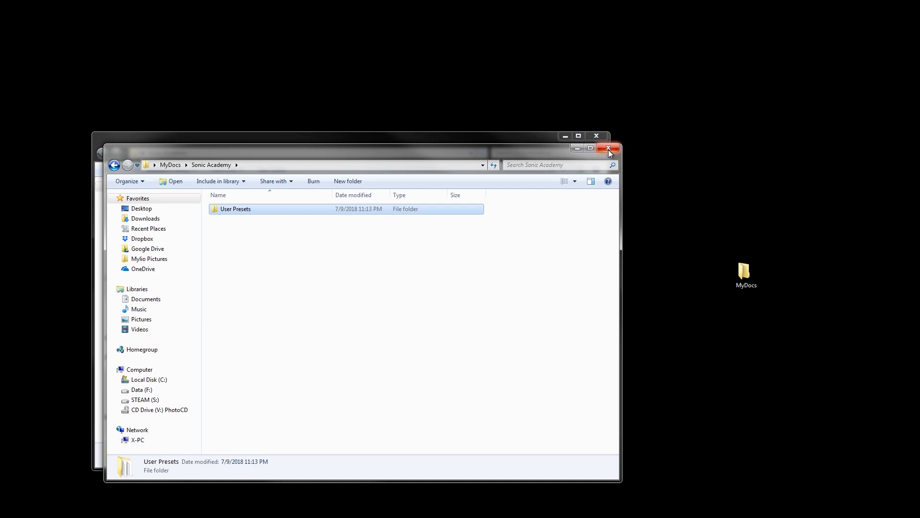
drag(467, 149, 634, 163)
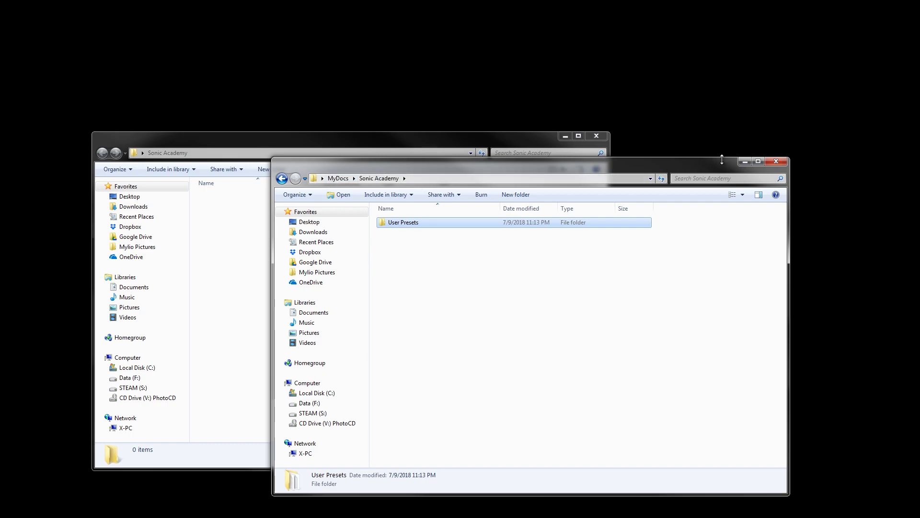
click(776, 161)
click(597, 137)
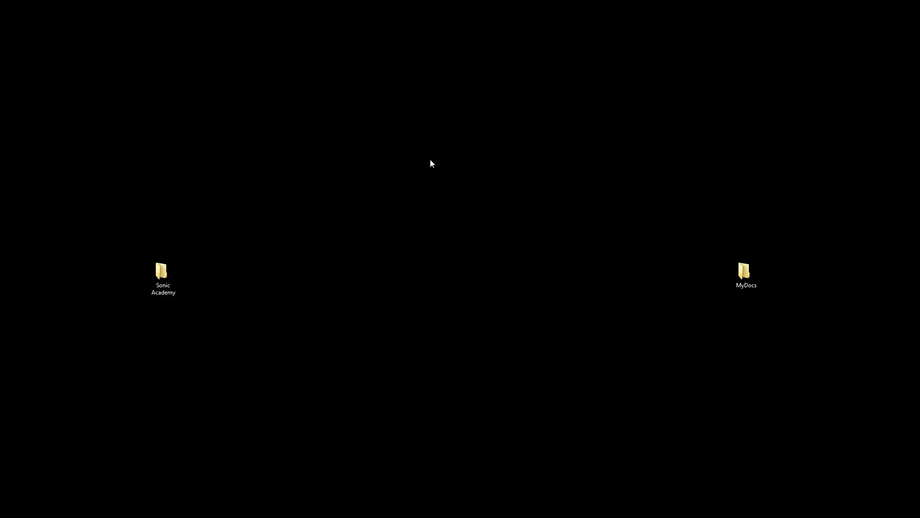
Move the User Presets folder from MyDocs > Sonic Academy back into the desktop Sonic Academy folder and close both windows.
double_click(163, 274)
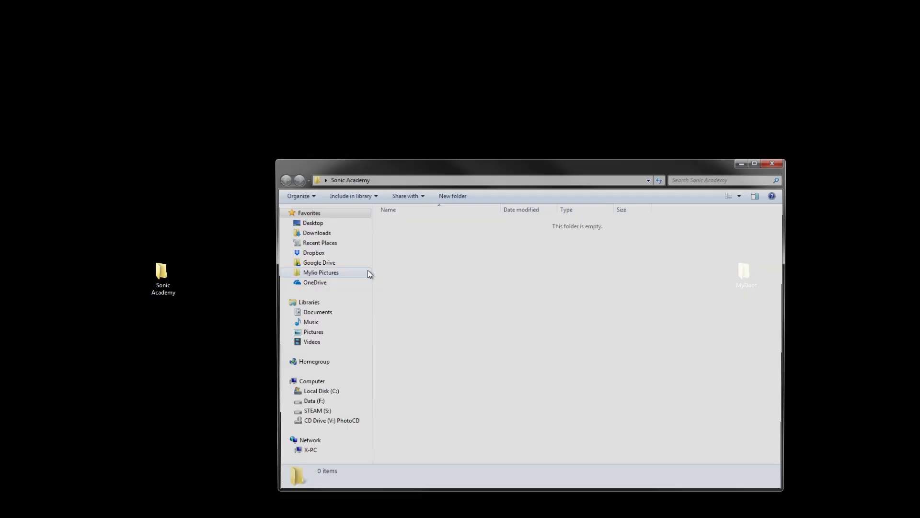
drag(612, 158, 297, 220)
double_click(744, 271)
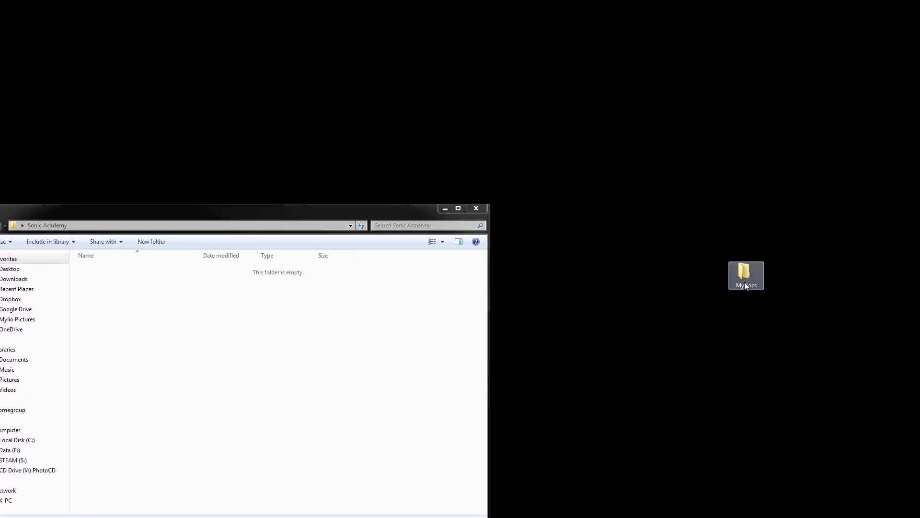
drag(209, 4, 649, 123)
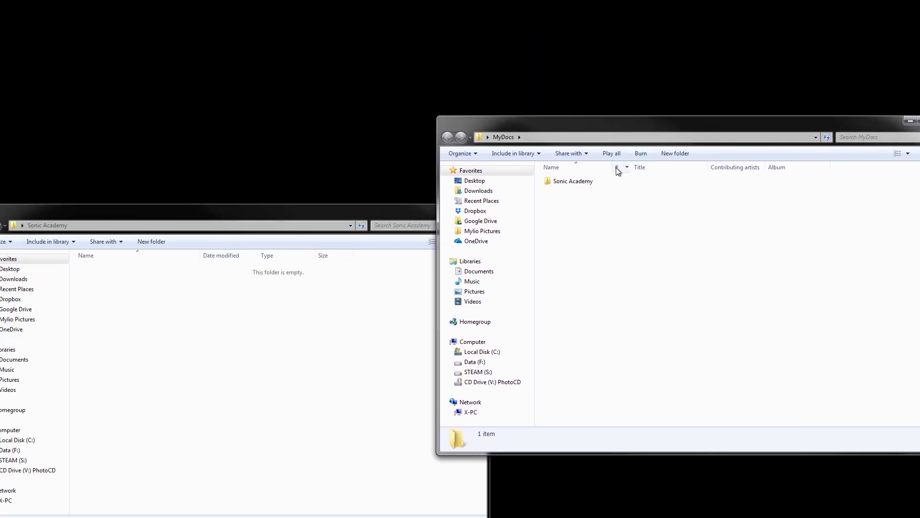
double_click(572, 182)
drag(549, 184, 317, 354)
click(477, 207)
double_click(443, 125)
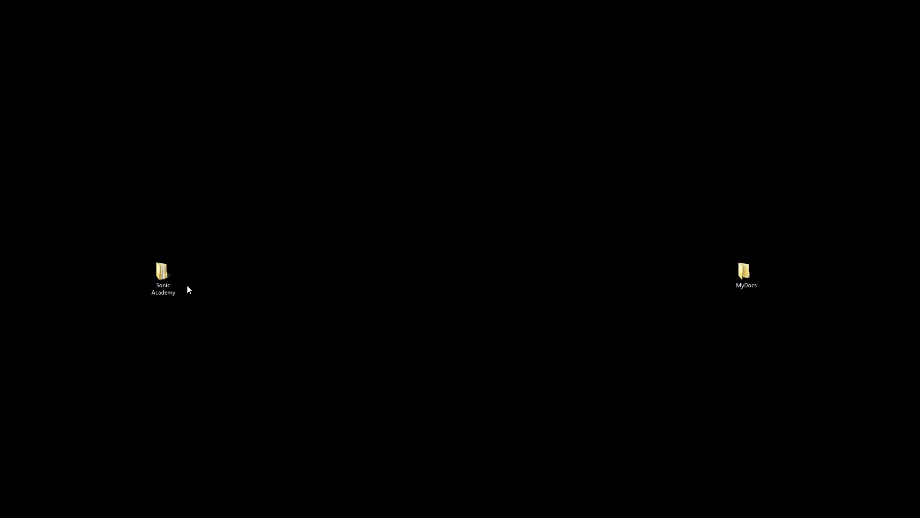
Look at the preset files in the desktop Sonic Academy > User Presets folder and close the window.
double_click(168, 275)
drag(497, 126, 232, 109)
double_click(251, 161)
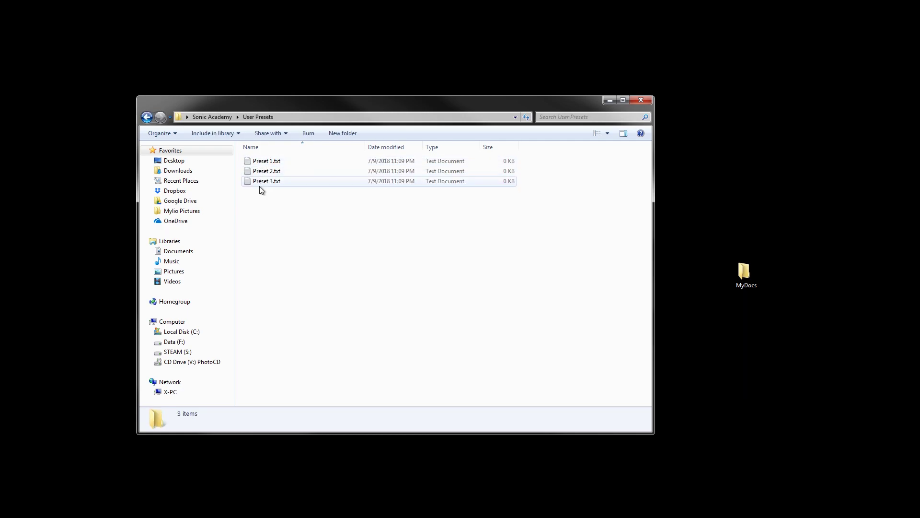
click(641, 100)
Move the User Presets folder from the desktop Sonic Academy folder into MyDocs > Sonic Academy and close both windows.
double_click(750, 280)
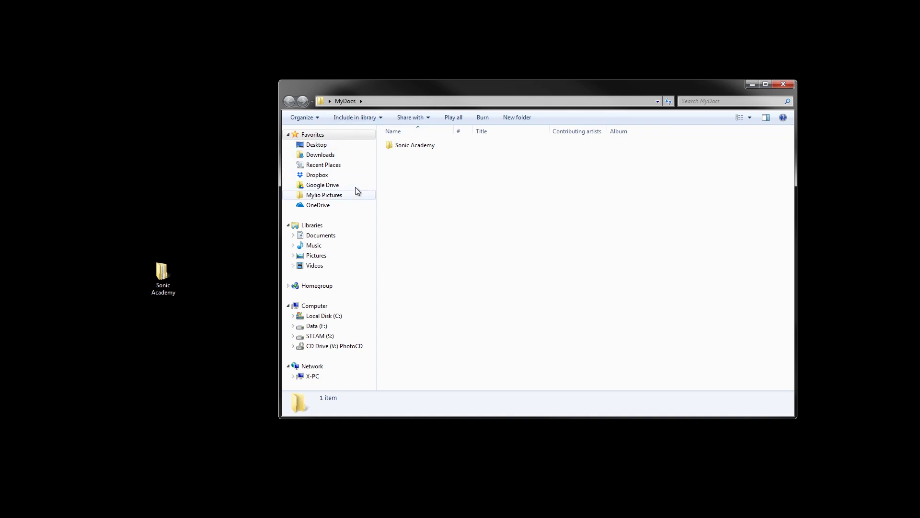
double_click(413, 146)
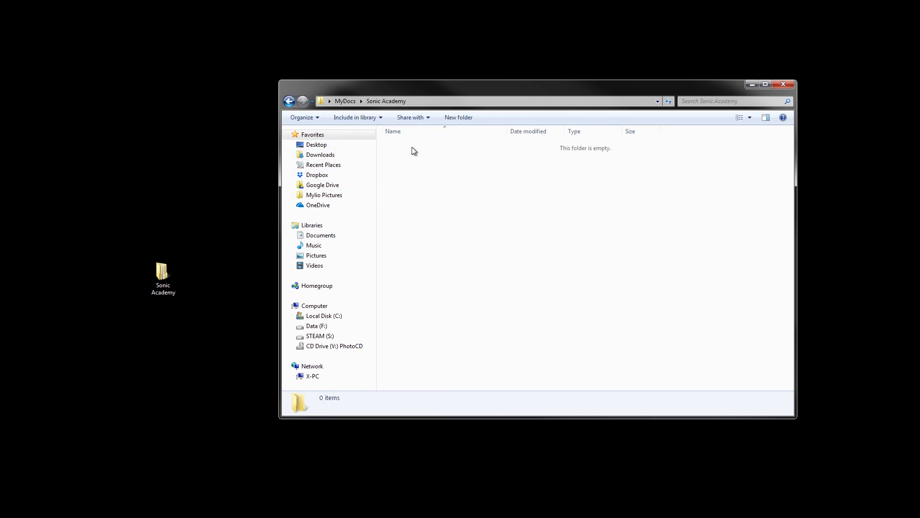
drag(441, 94, 551, 123)
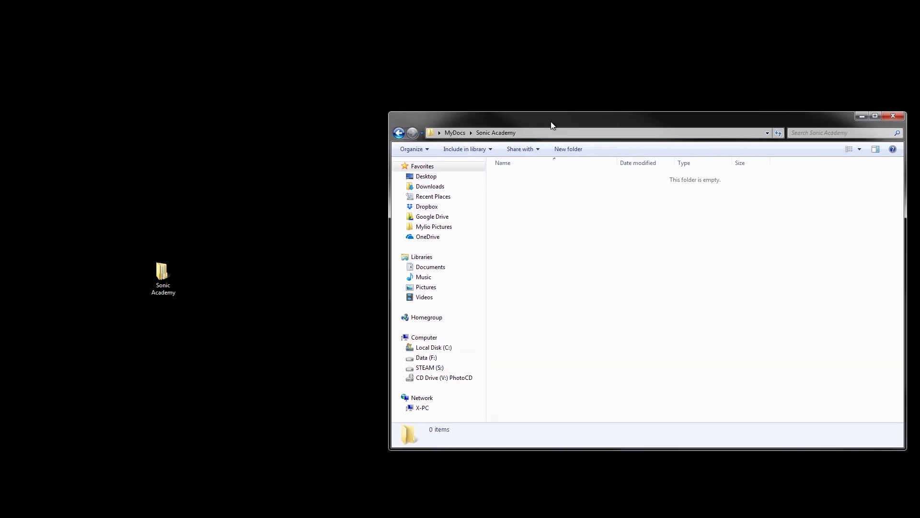
double_click(170, 276)
drag(466, 133, 107, 64)
drag(165, 119, 637, 271)
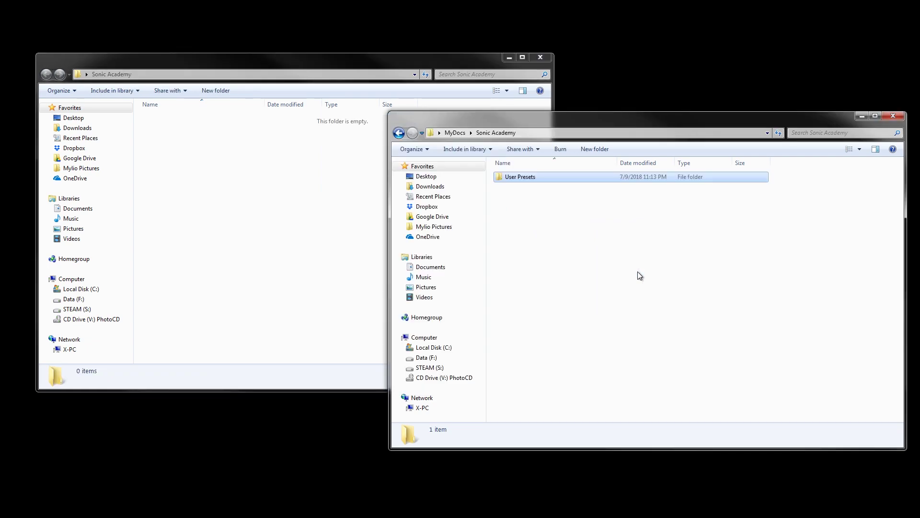
click(538, 58)
right_click(395, 114)
click(331, 188)
Open the desktop Sonic Academy folder beside MyDocs > Sonic Academy and pick the User Presets folder as the link source.
double_click(162, 272)
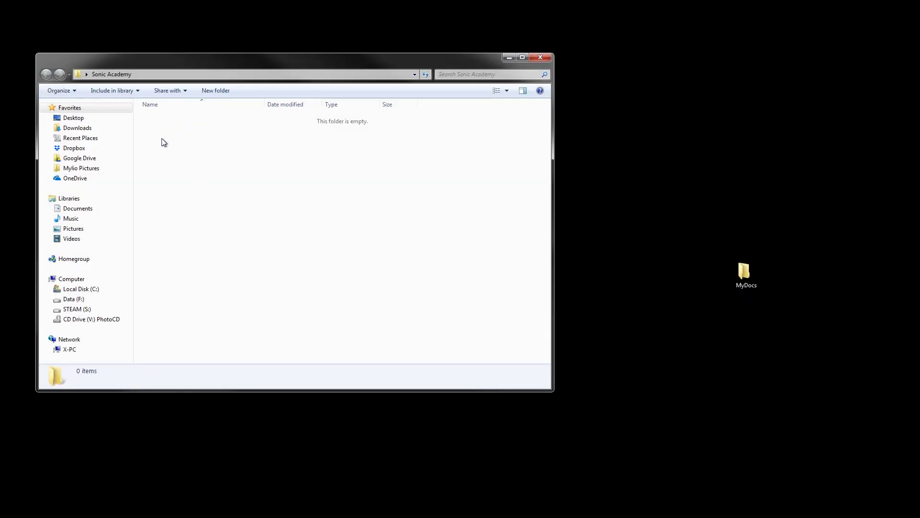
double_click(744, 271)
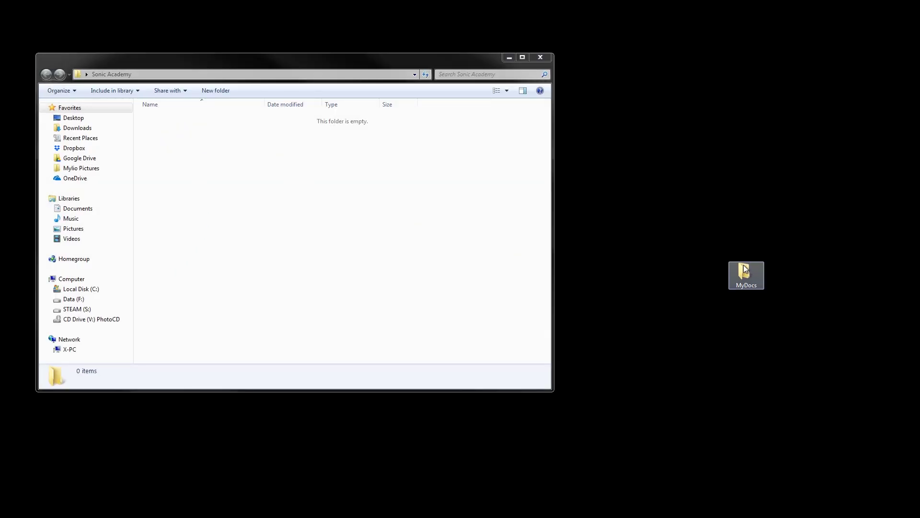
drag(354, 72, 652, 80)
double_click(488, 140)
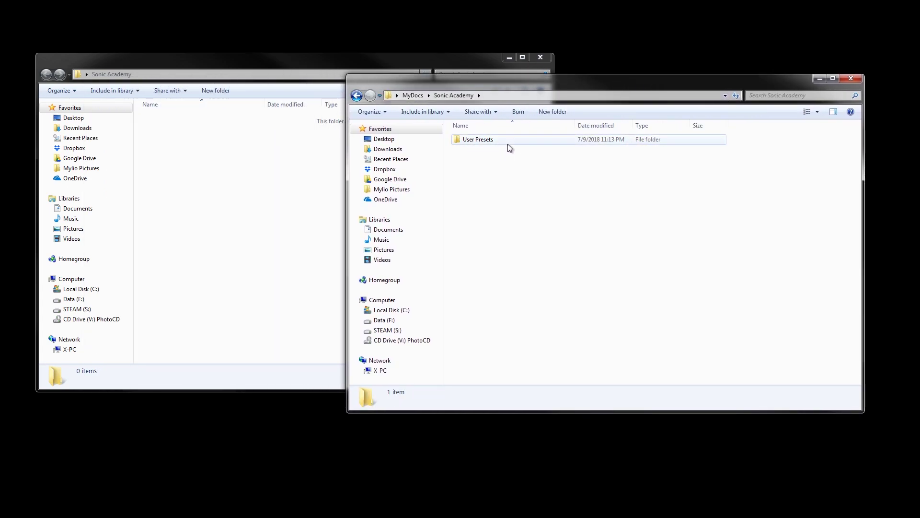
click(472, 139)
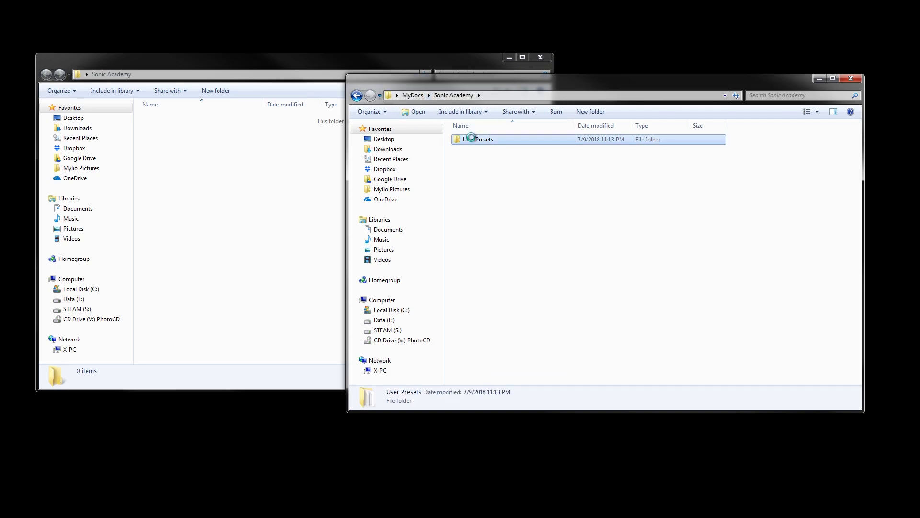
right_click(471, 139)
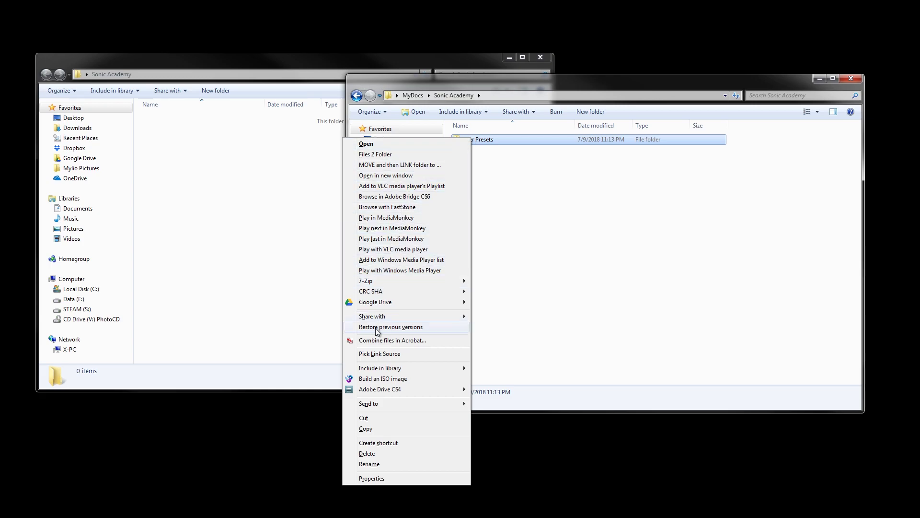
click(377, 354)
Drop the picked User Presets source as a Junction inside the desktop Sonic Academy folder and close both windows.
right_click(200, 183)
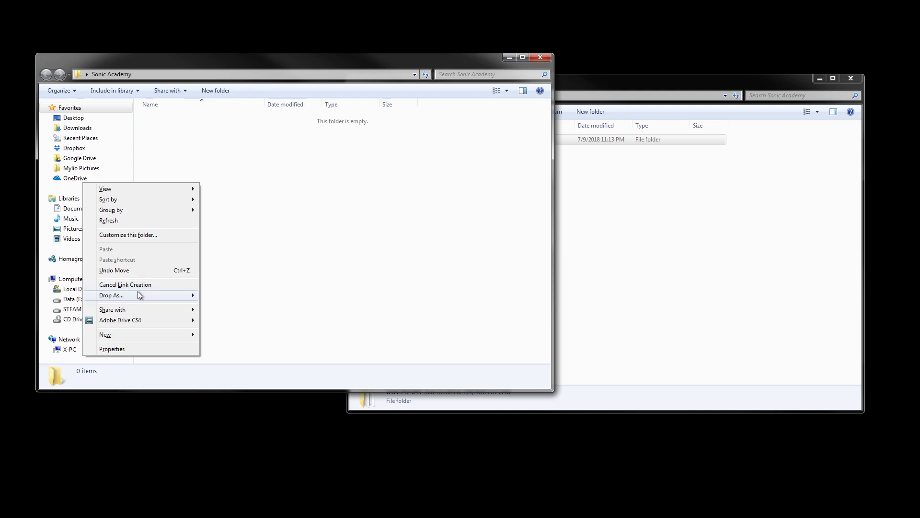
mouse_move(137, 293)
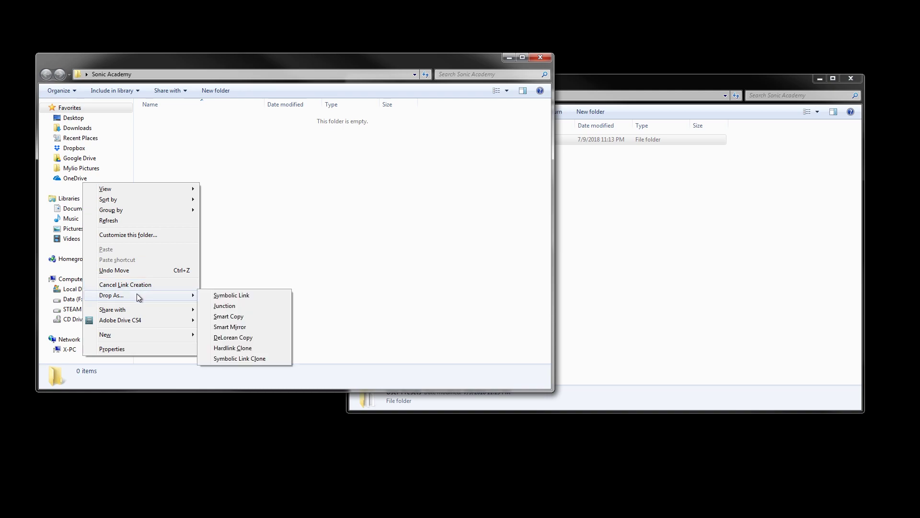
click(226, 306)
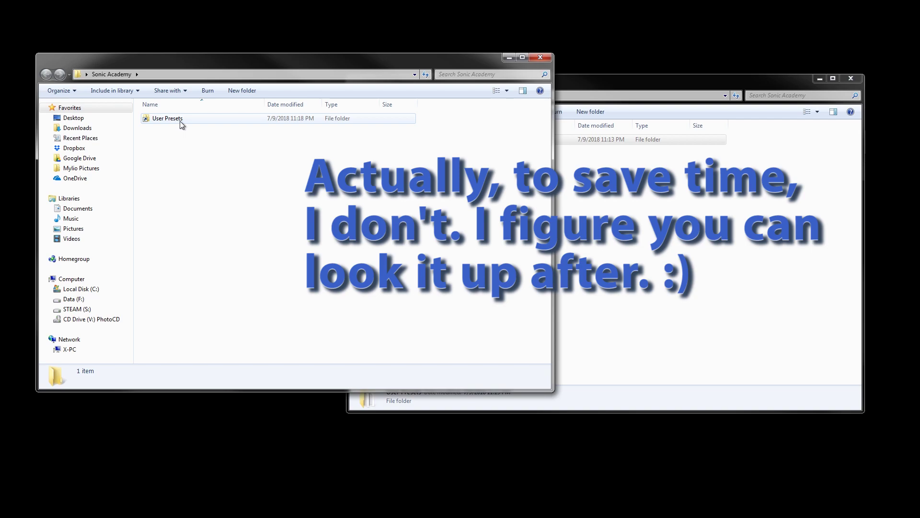
click(542, 57)
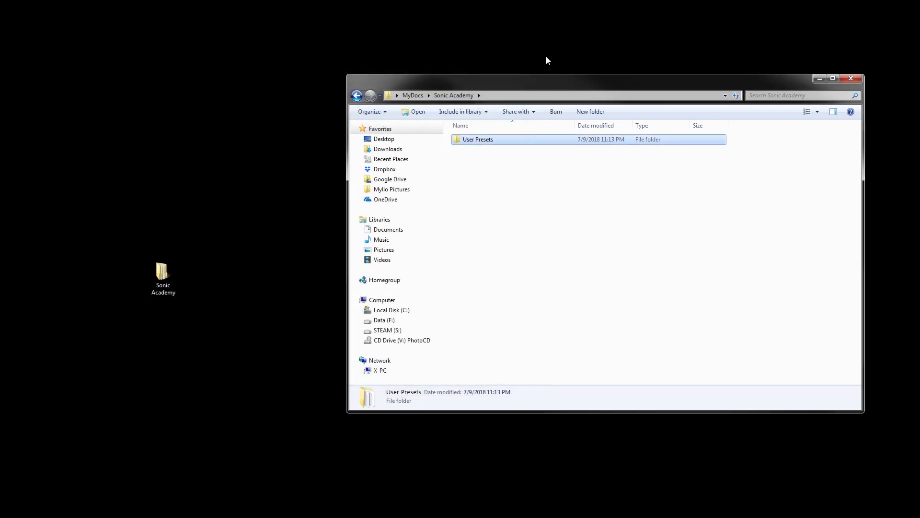
key(alt+F4)
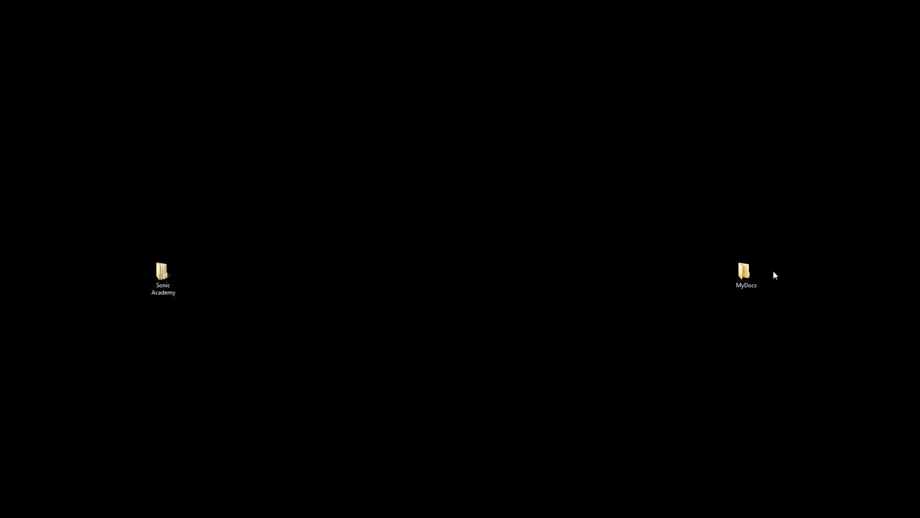
Open the User Presets junction in the desktop Sonic Academy folder and examine its full path.
double_click(165, 269)
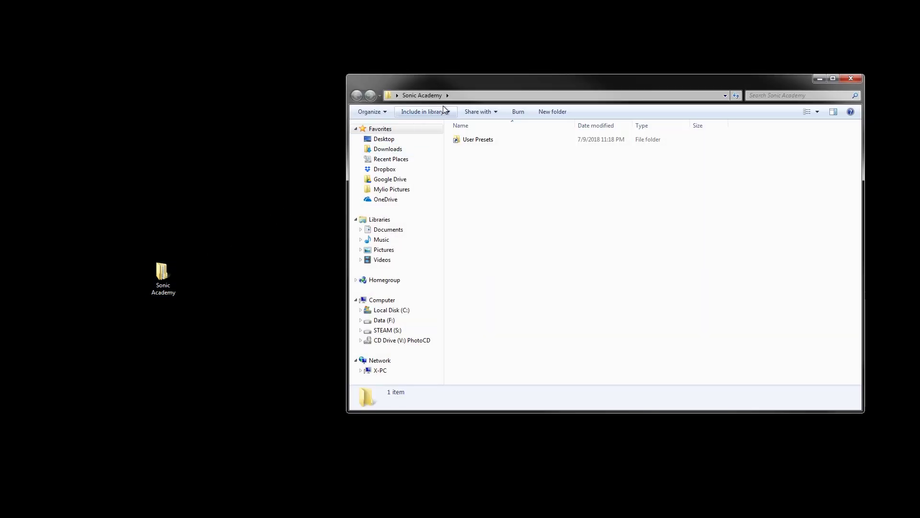
drag(460, 82, 168, 82)
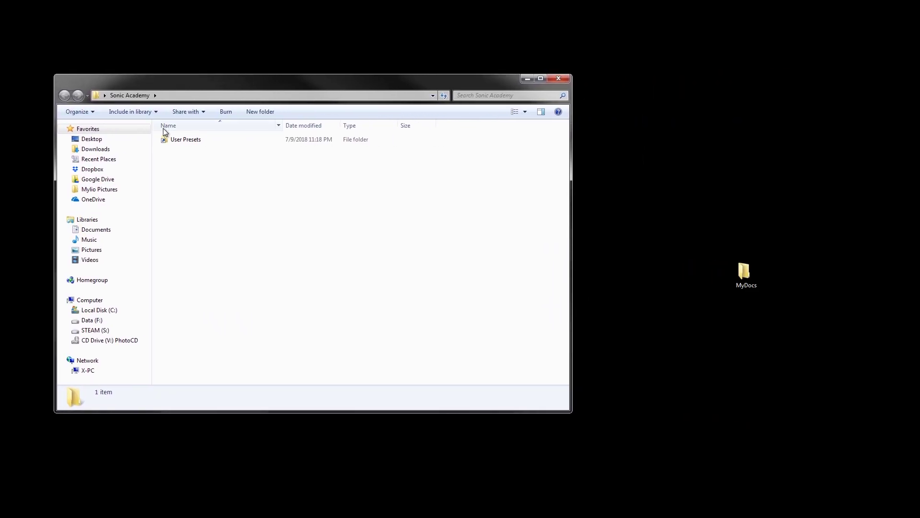
double_click(186, 142)
click(213, 96)
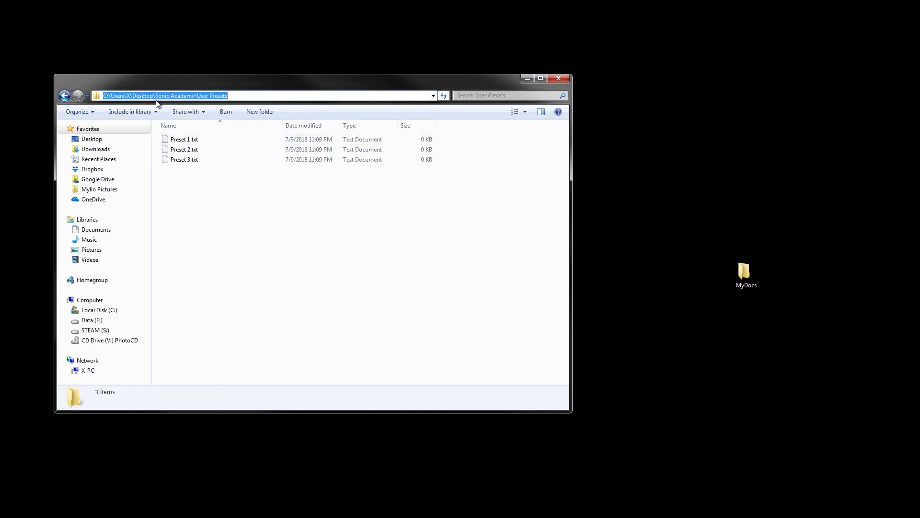
click(242, 96)
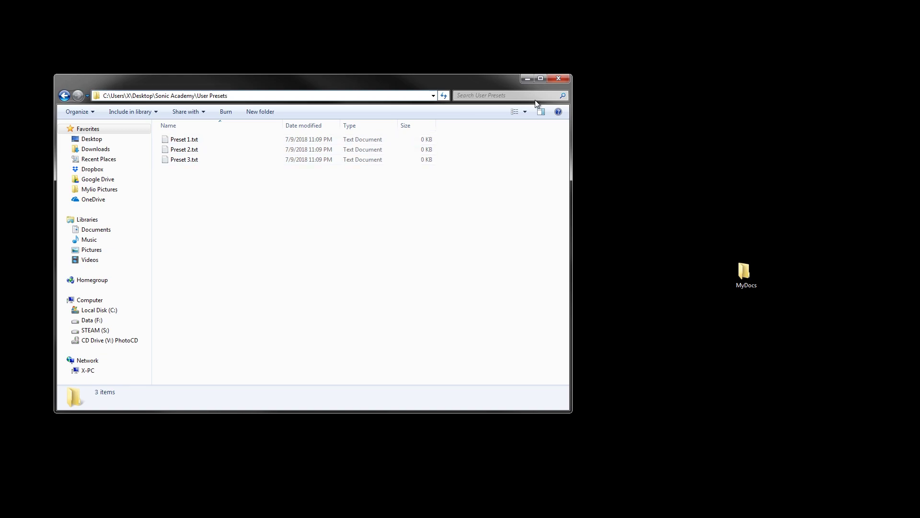
Enter the text "Data" in Preset 1.txt through the junction, save it, and close the file and the folder window.
double_click(165, 139)
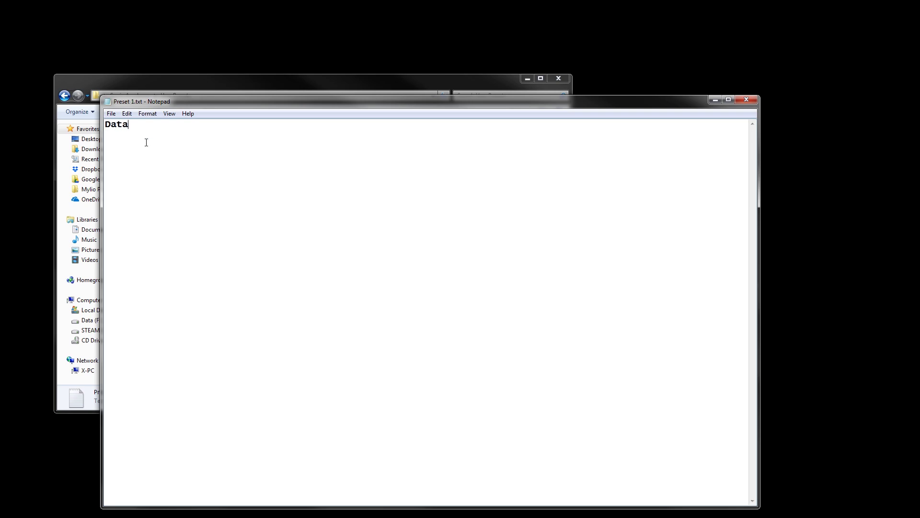
key(alt+F4)
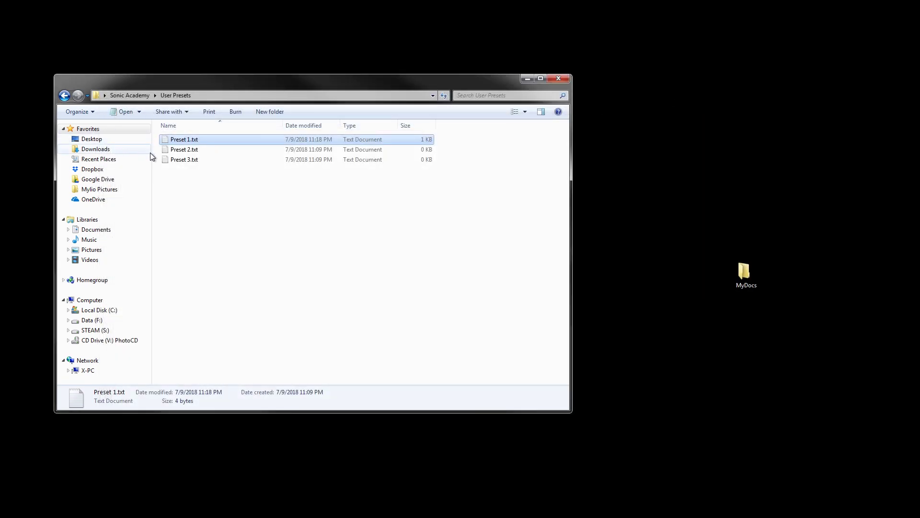
drag(206, 80, 239, 290)
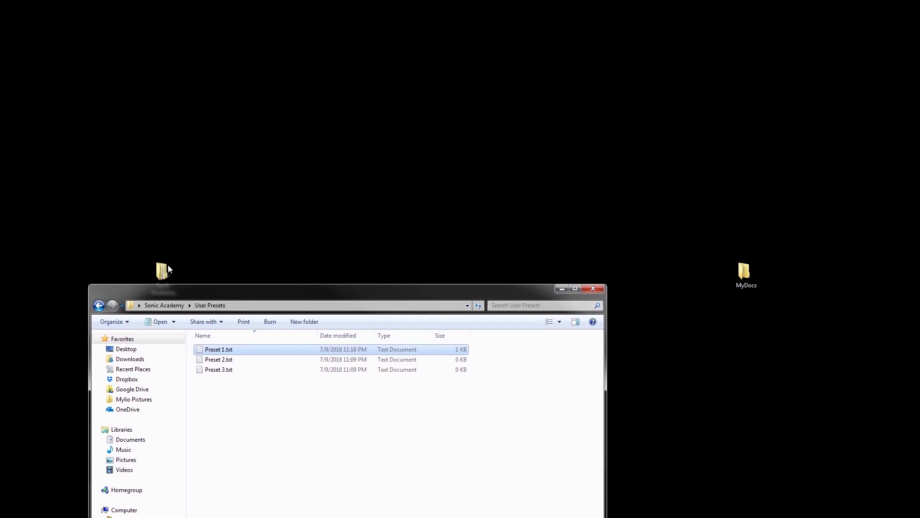
right_click(93, 291)
click(43, 361)
Check the contents of Preset 1.txt through the desktop Sonic Academy > User Presets junction and close both windows.
double_click(151, 272)
double_click(202, 243)
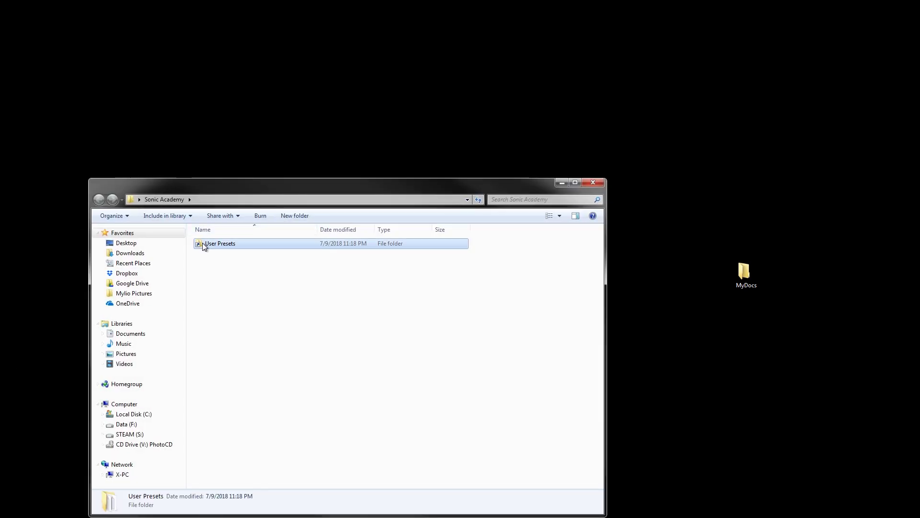
double_click(206, 243)
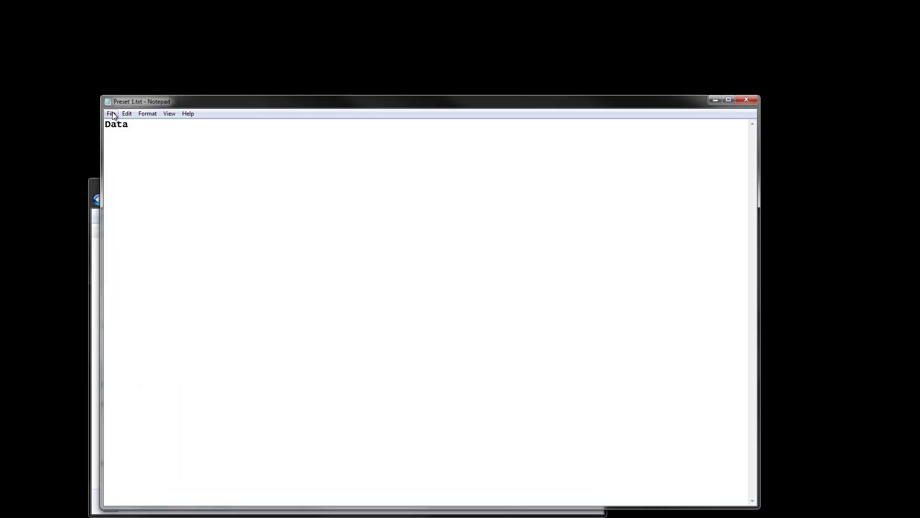
double_click(108, 101)
double_click(99, 189)
Check the contents of Preset 1.txt in MyDocs > Sonic Academy > User Presets and close the file.
double_click(736, 276)
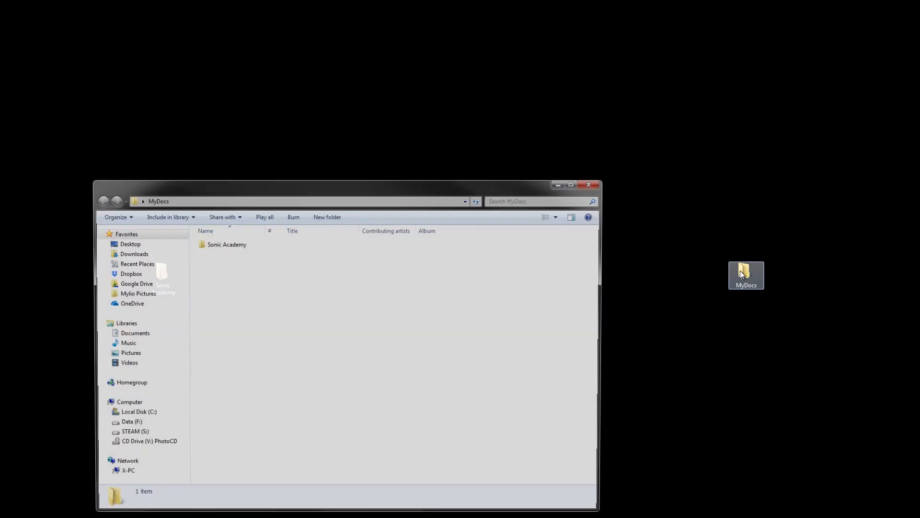
double_click(222, 243)
click(222, 245)
double_click(222, 243)
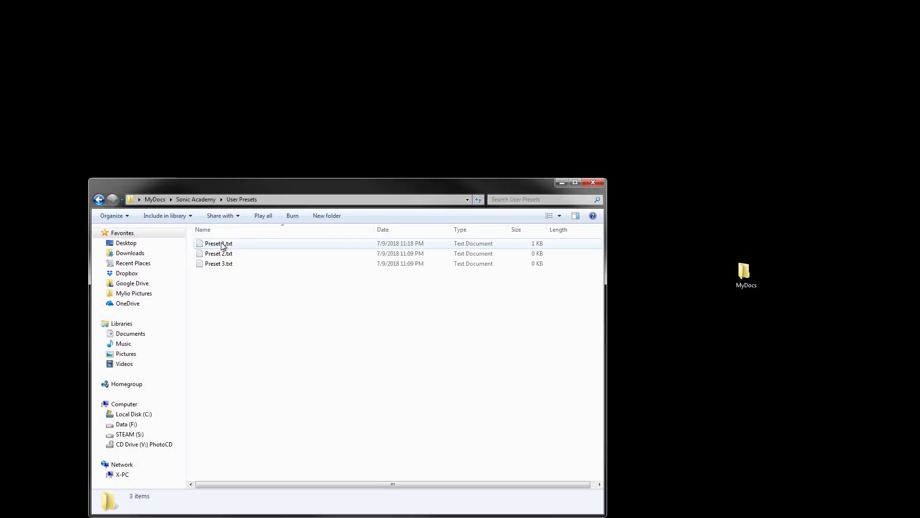
double_click(223, 243)
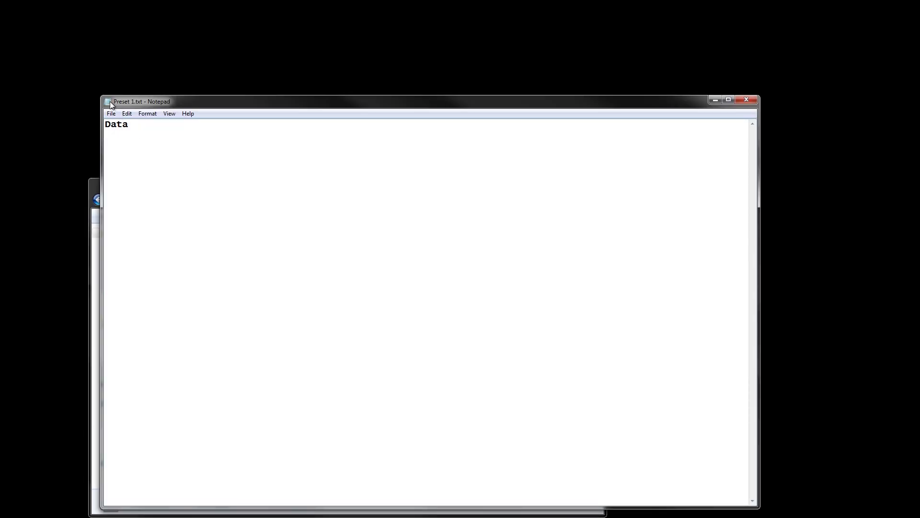
double_click(111, 102)
Open the desktop Sonic Academy > User Presets junction beside the original MyDocs folder to compare their files.
drag(226, 191, 673, 311)
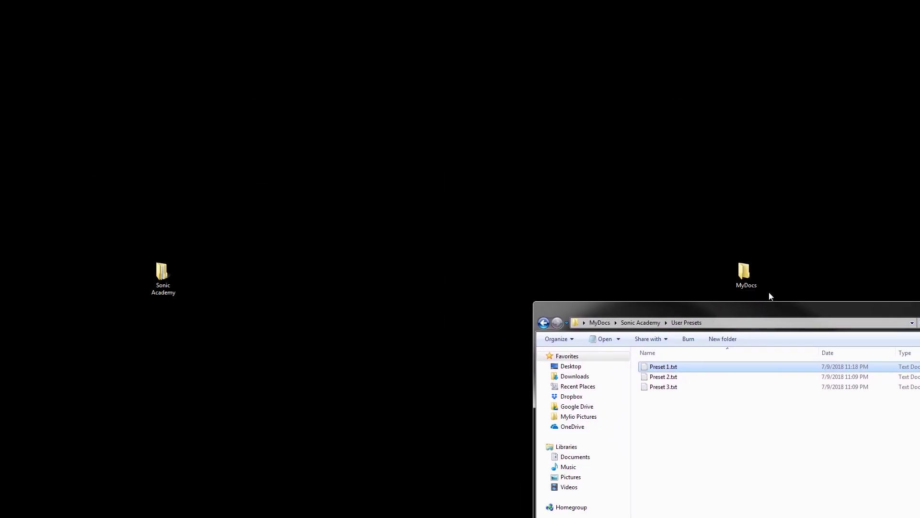
click(752, 284)
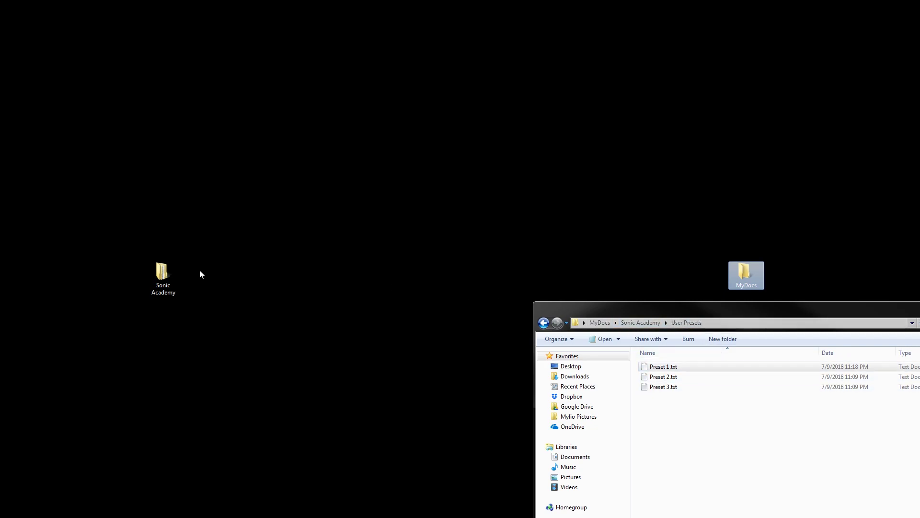
double_click(161, 273)
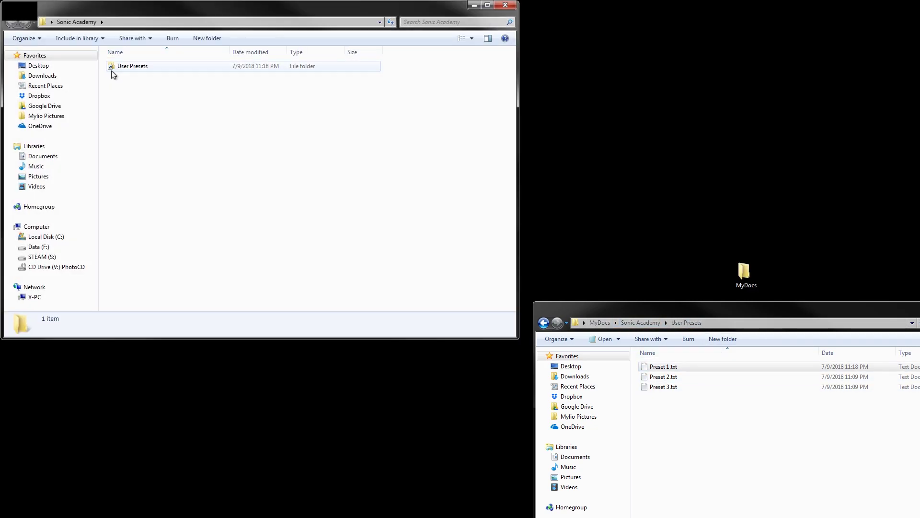
double_click(113, 67)
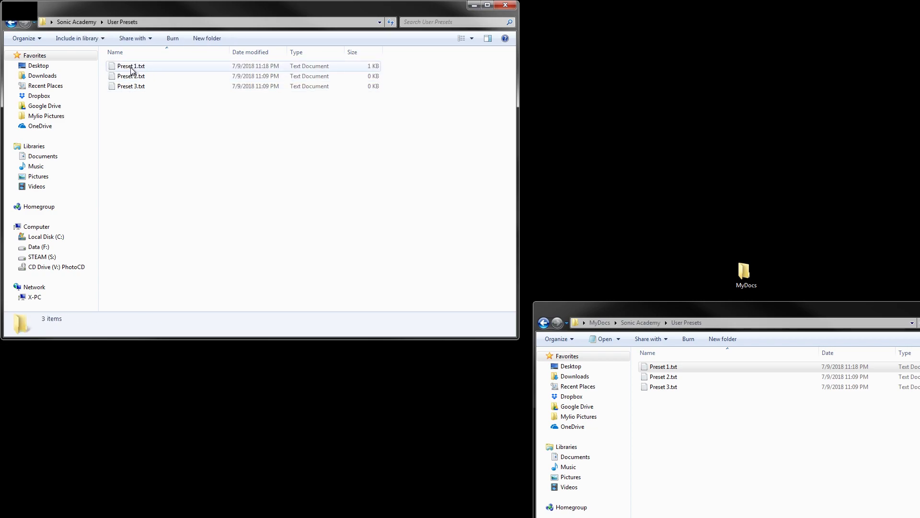
Test the junction by moving Preset 1.txt out to the desktop and back, refreshing the MyDocs User Presets listing, and close both folder windows.
drag(121, 68, 172, 412)
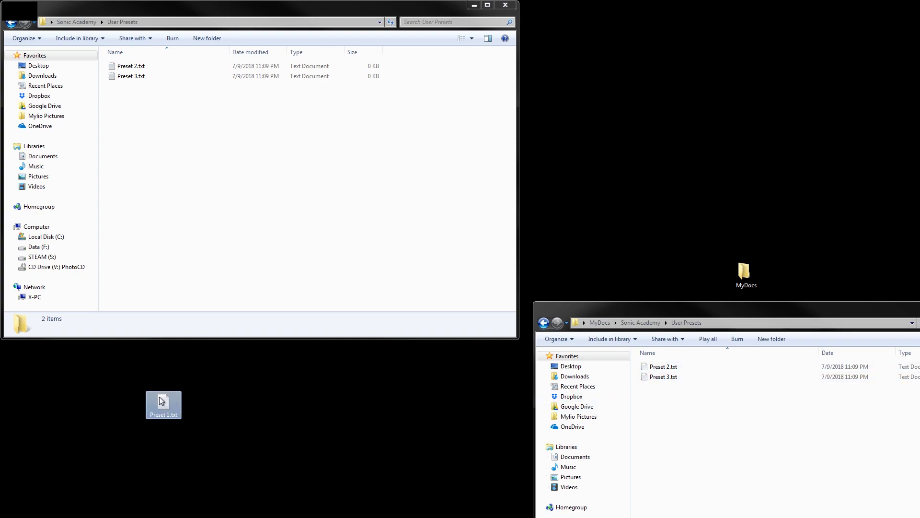
drag(163, 405, 144, 143)
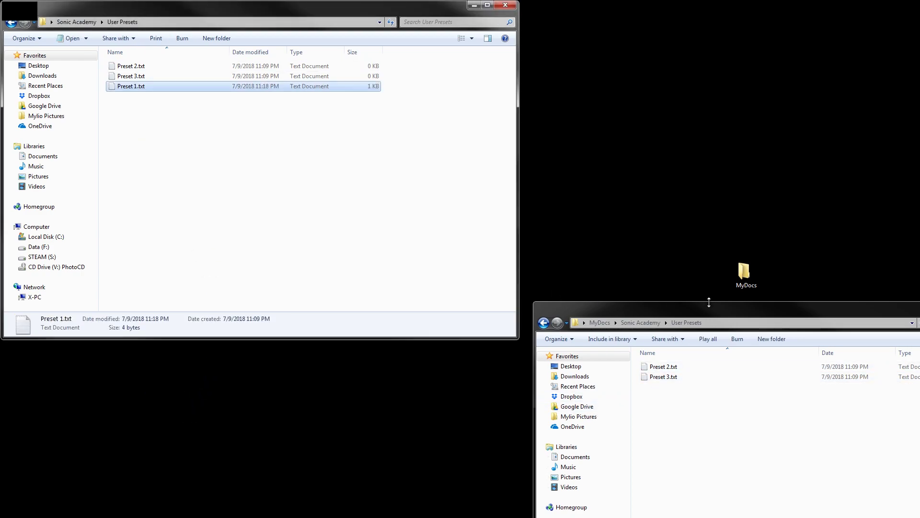
drag(844, 312, 623, 302)
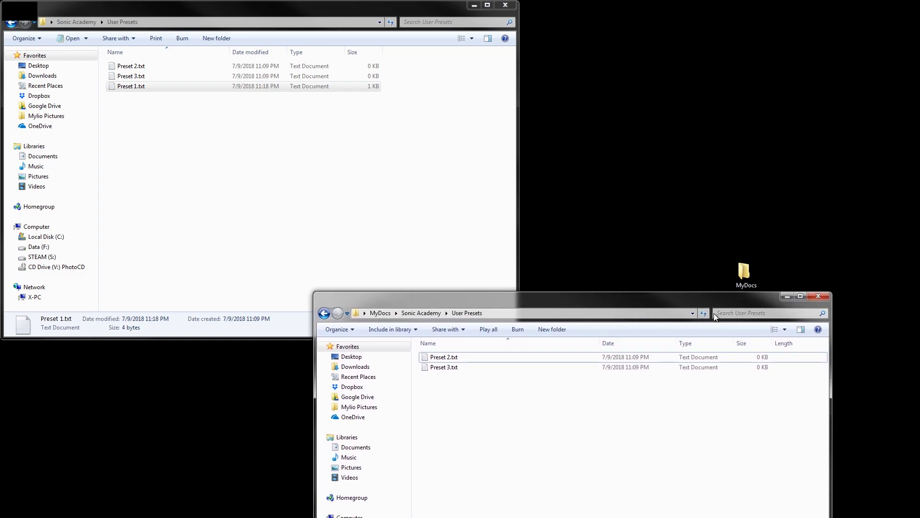
click(703, 314)
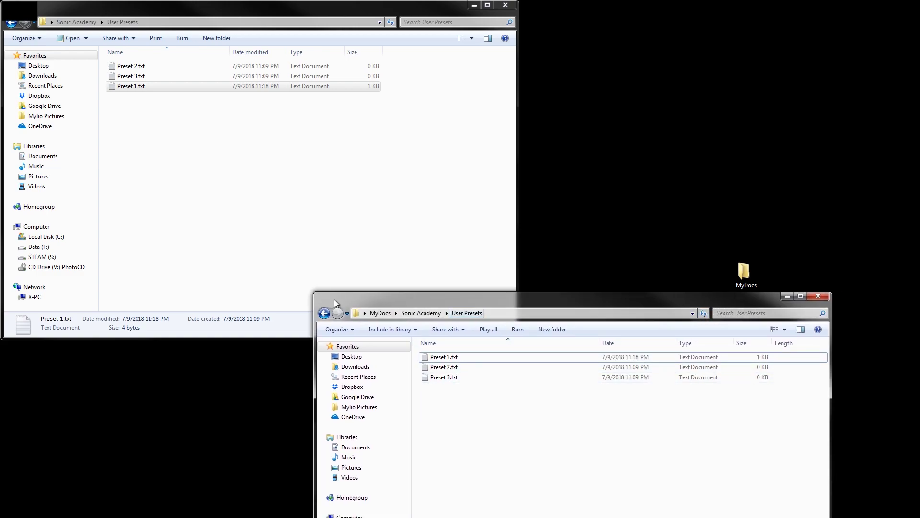
double_click(321, 296)
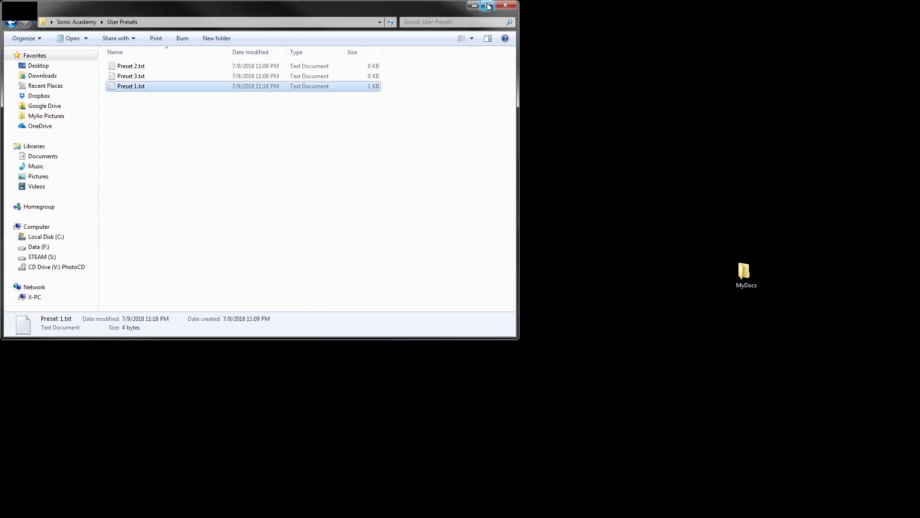
click(505, 5)
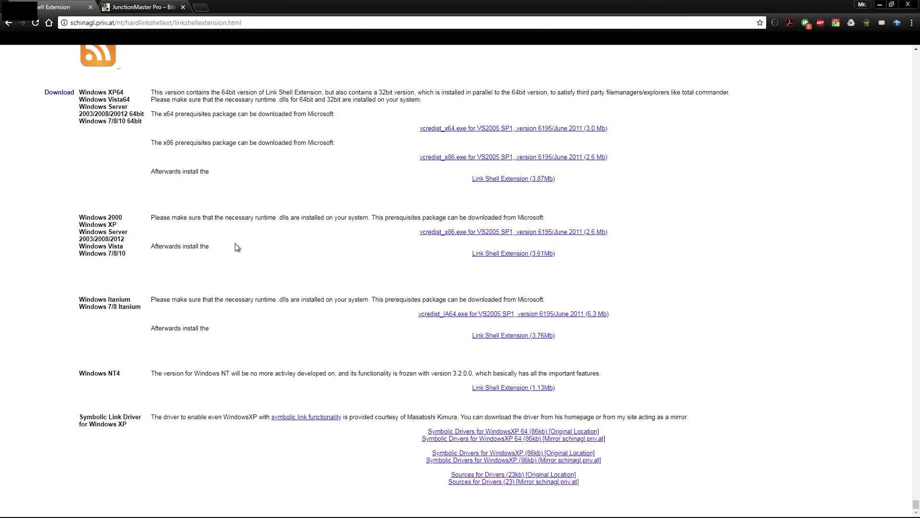
Review the introduction and installation sections of the Link Shell Extension page and return to its download links.
scroll(236, 247, up, 20)
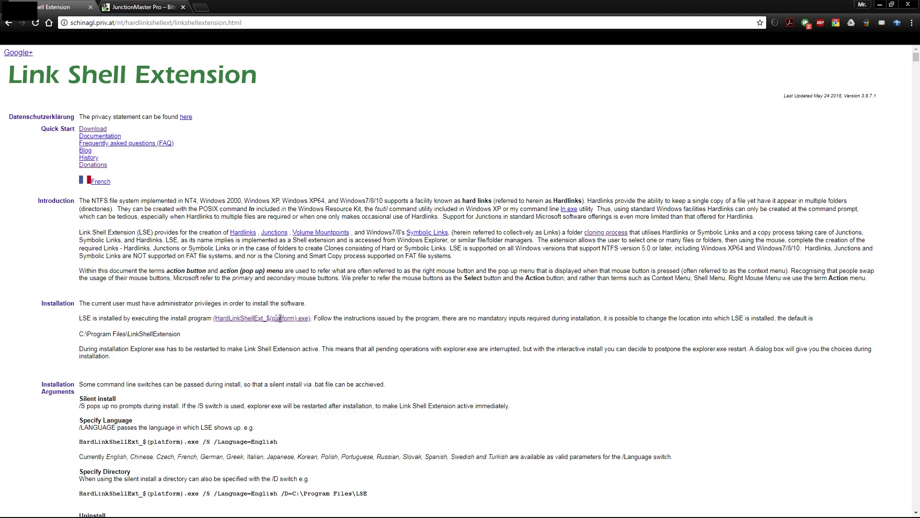
drag(275, 319, 259, 319)
key(End)
scroll(302, 305, up, 10)
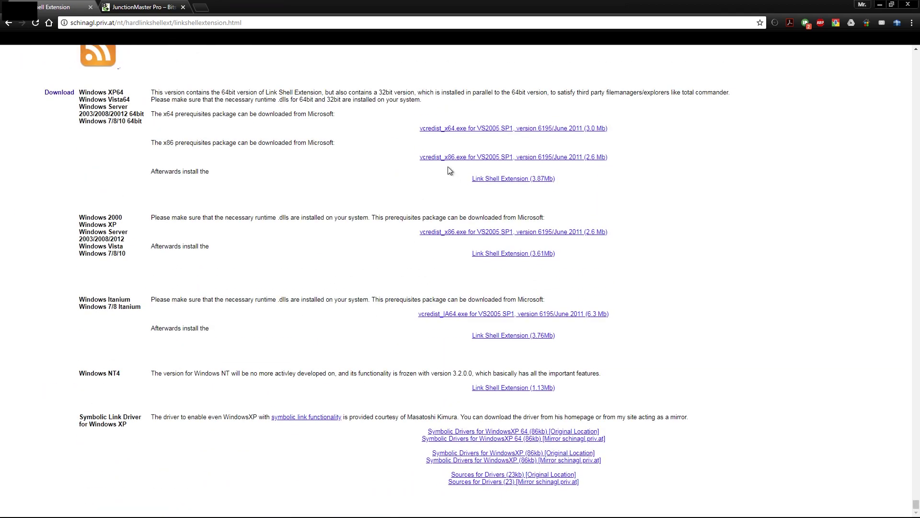
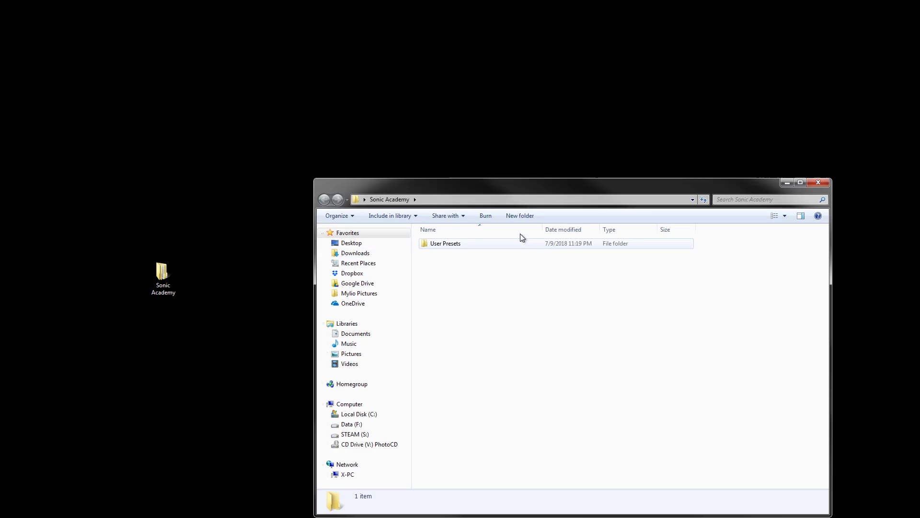
Check the preset files in the desktop Sonic Academy > User Presets folder and close the window.
drag(450, 189, 263, 126)
double_click(261, 183)
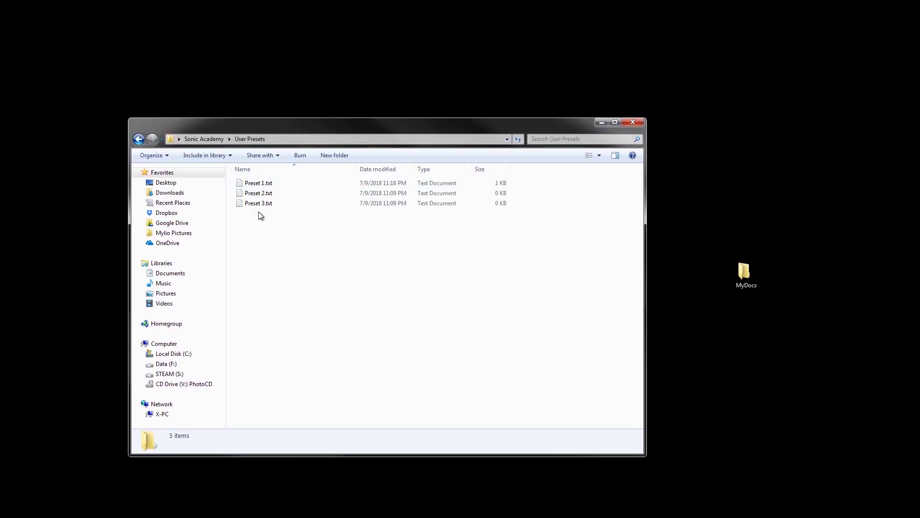
click(633, 122)
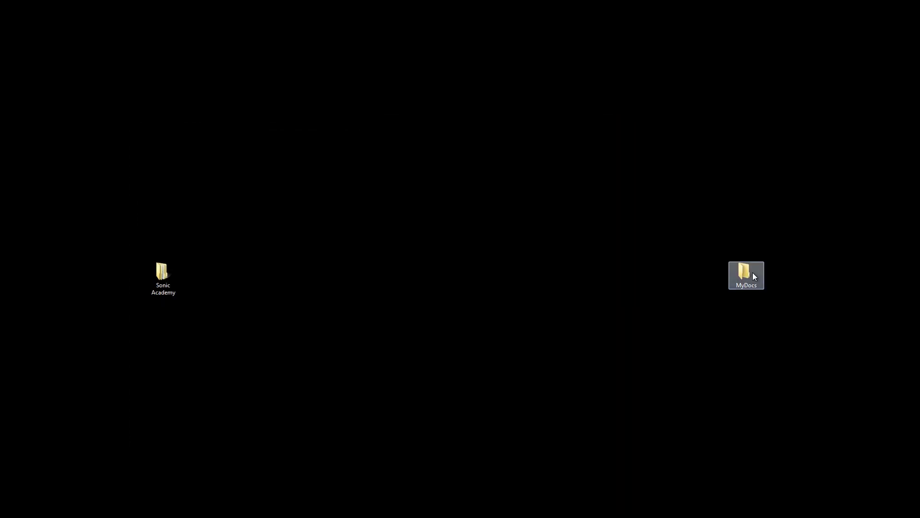
Open the Sonic Academy folder inside MyDocs and arrange its window below the MyDocs desktop icon.
double_click(753, 276)
double_click(259, 183)
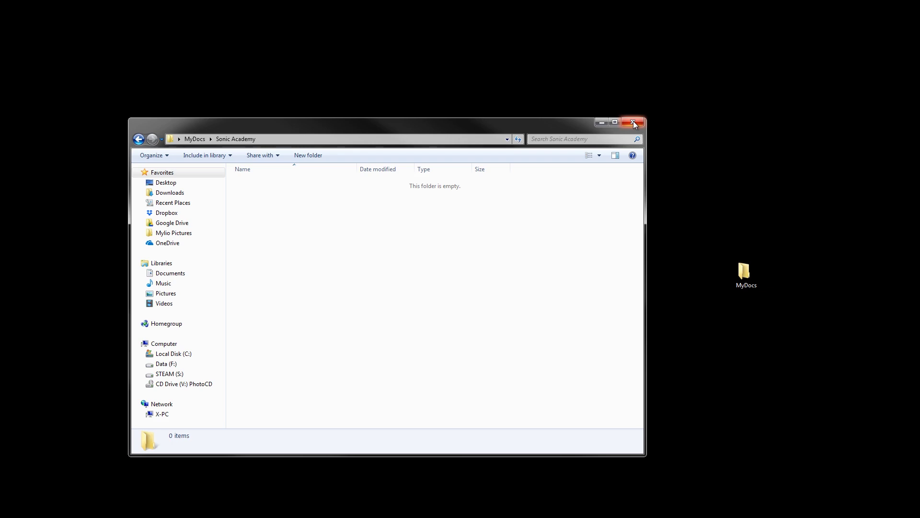
drag(492, 123, 566, 147)
drag(747, 274, 680, 68)
drag(562, 146, 761, 153)
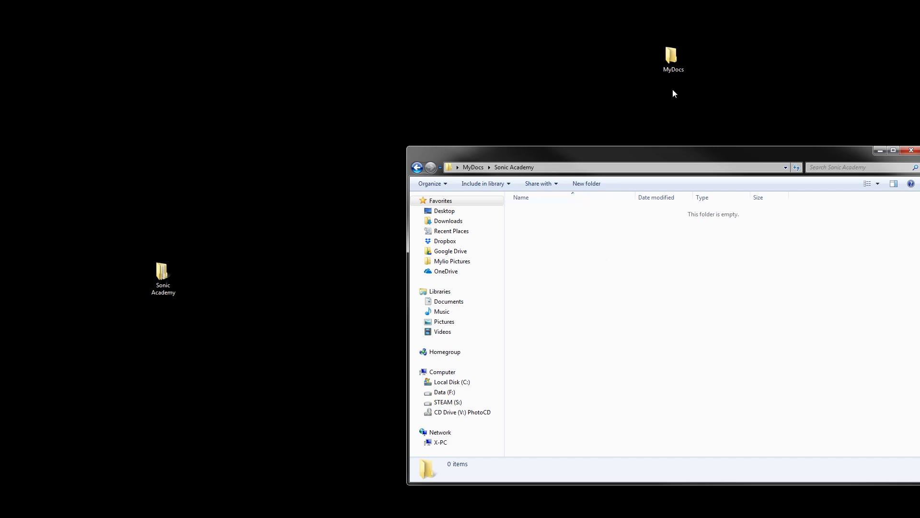
Reposition the desktop Sonic Academy icon, open that folder, and place its window beside the MyDocs > Sonic Academy window.
drag(162, 273, 167, 70)
double_click(166, 69)
drag(235, 10, 274, 159)
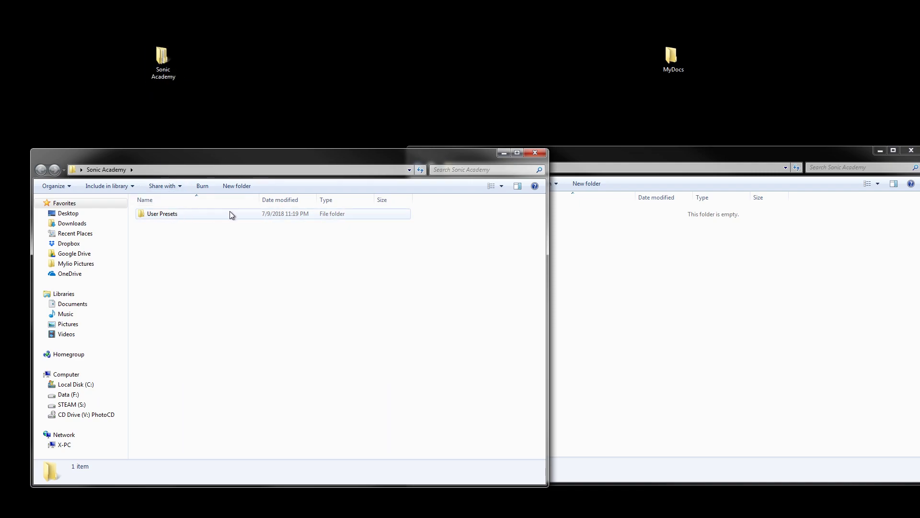
drag(614, 151, 619, 155)
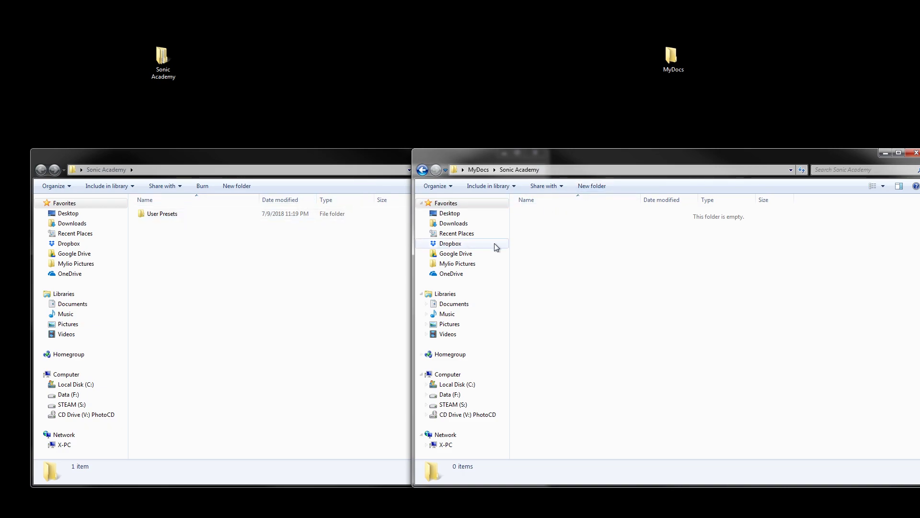
Create a new folder named User Presets inside MyDocs > Sonic Academy.
click(591, 187)
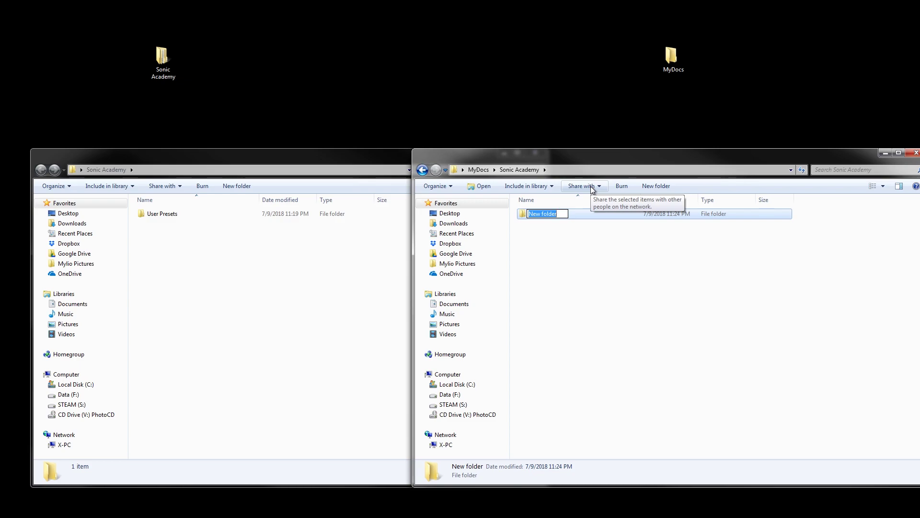
text(User Presets)
key(Return)
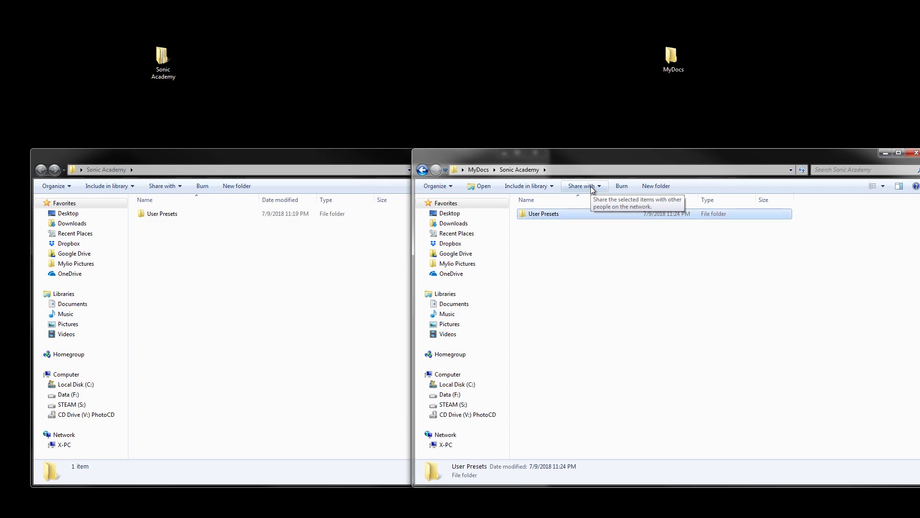
Start the "MOVE and then LINK folder to" command on the desktop Sonic Academy > User Presets folder and allow it to make changes.
click(157, 214)
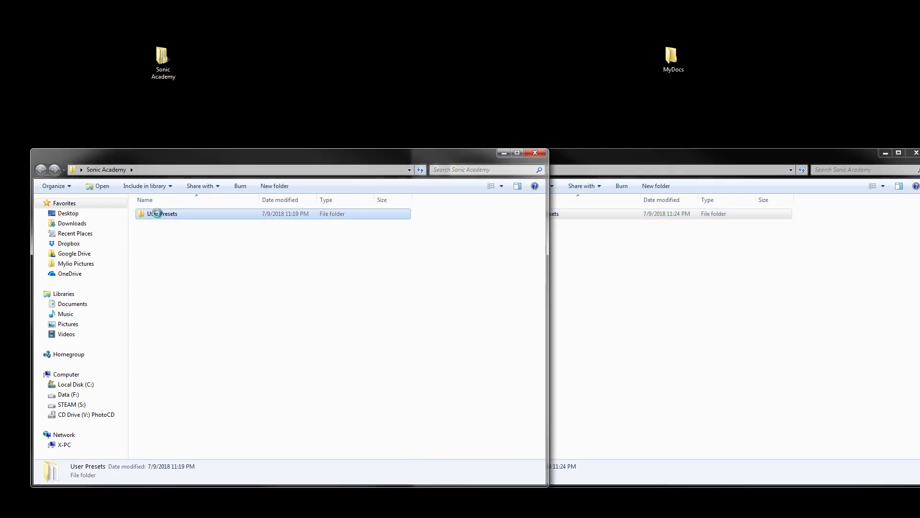
right_click(156, 213)
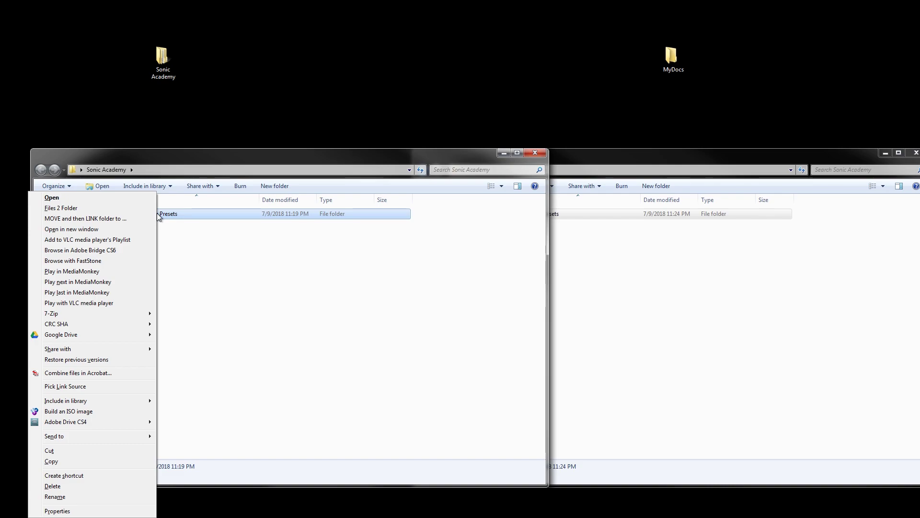
click(96, 220)
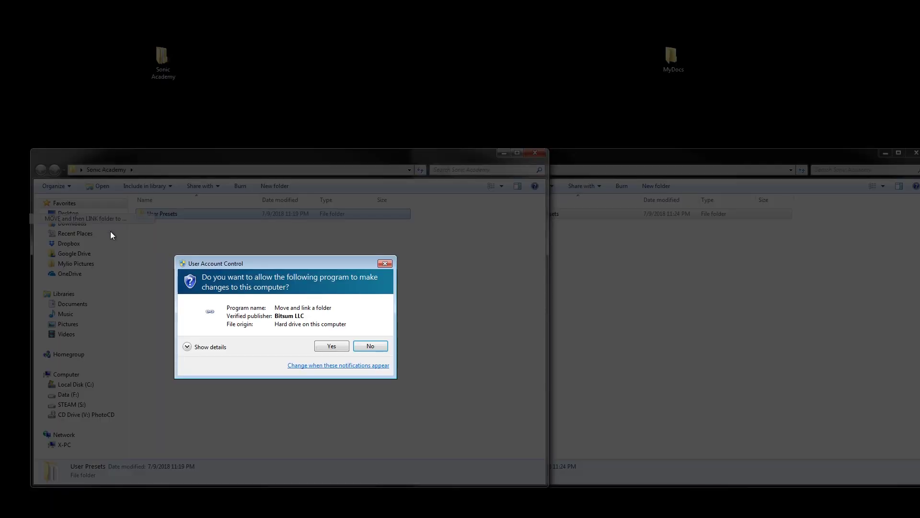
click(326, 347)
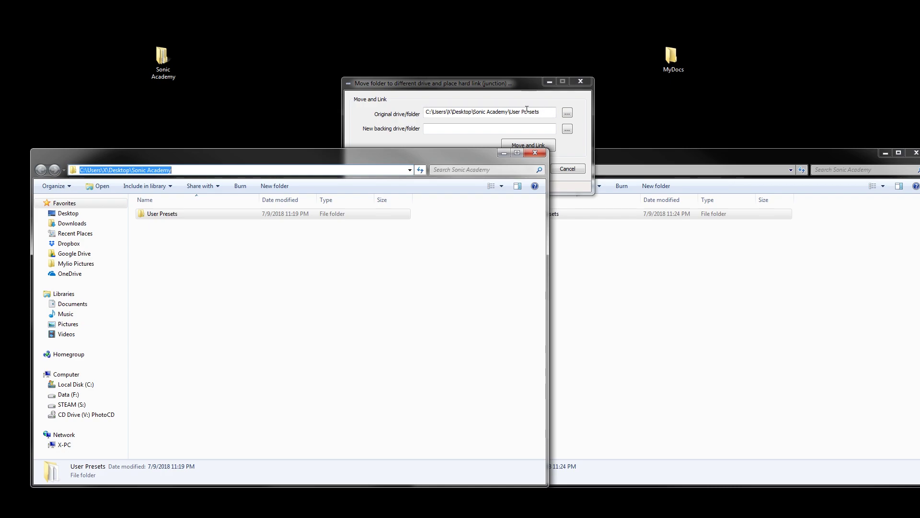
Compare the original folder path in the Move and Link dialog with the desktop User Presets folder and its files.
drag(542, 113, 426, 113)
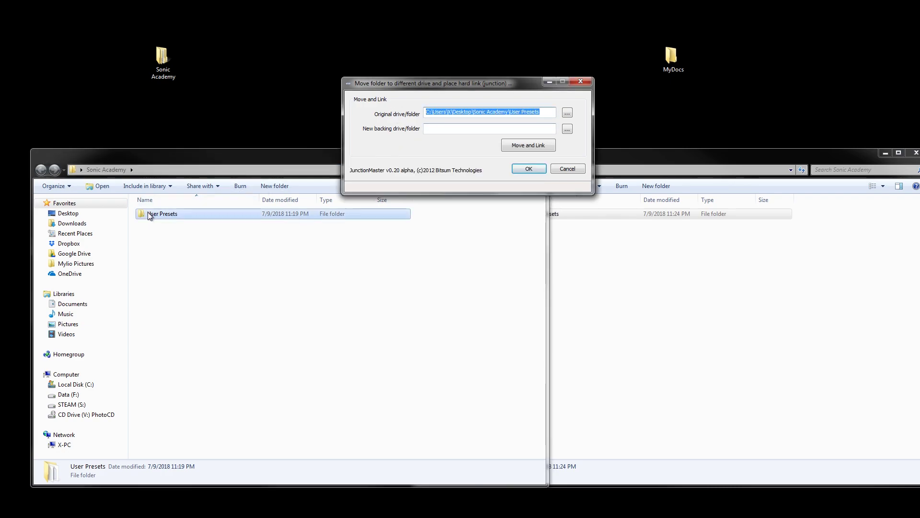
double_click(163, 213)
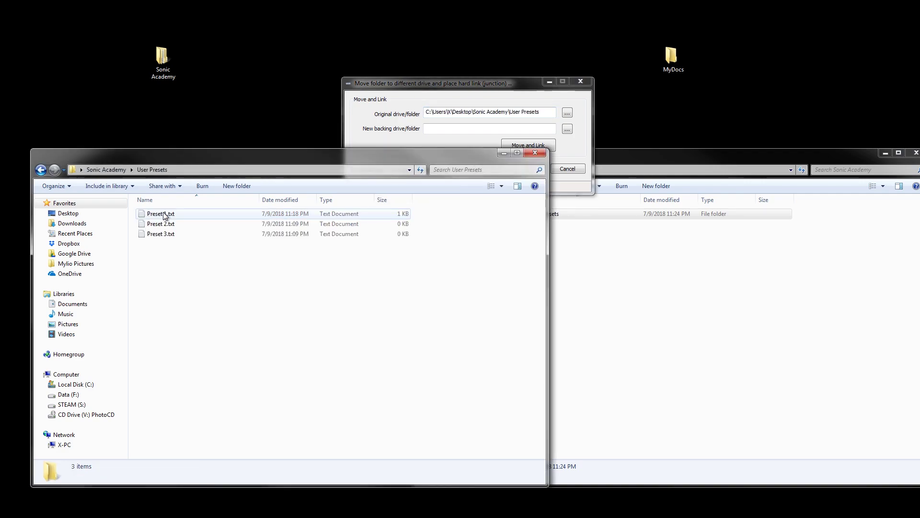
click(194, 170)
click(41, 170)
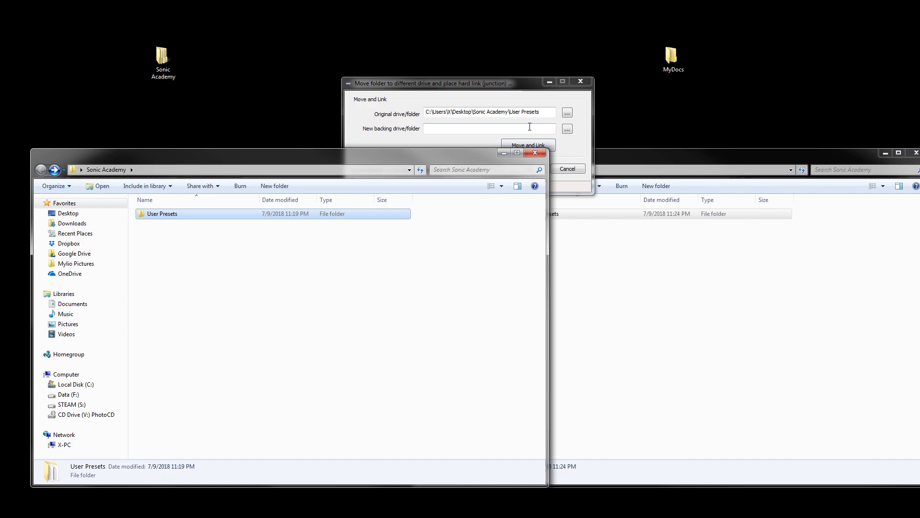
Set the new backing folder to the User Presets folder in MyDocs > Sonic Academy on the desktop.
click(623, 155)
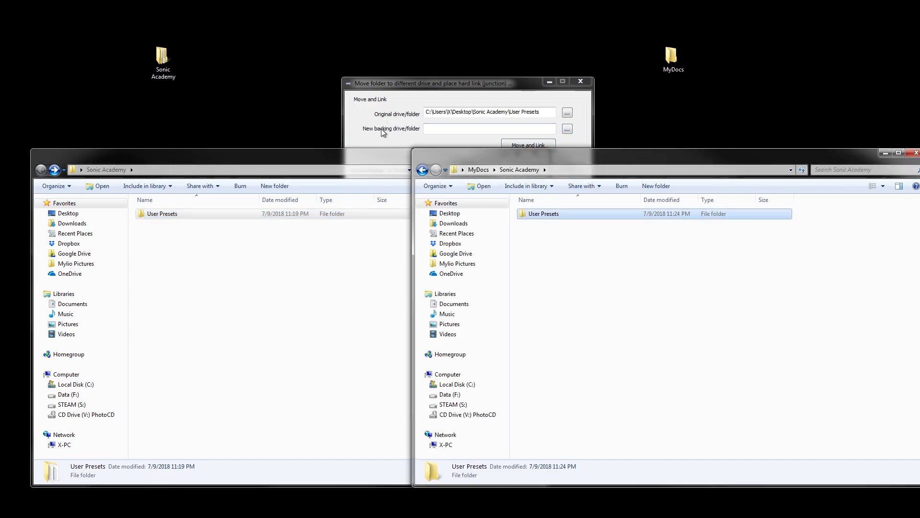
click(568, 129)
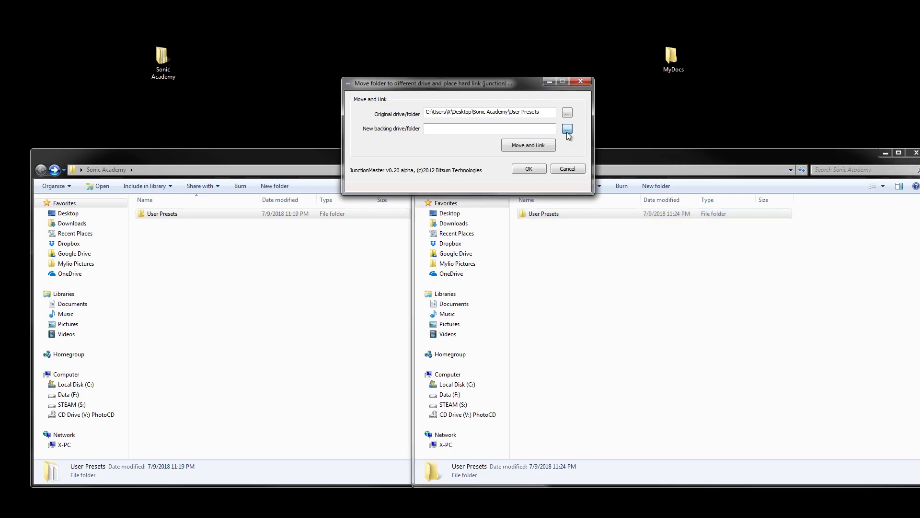
drag(554, 191, 475, 178)
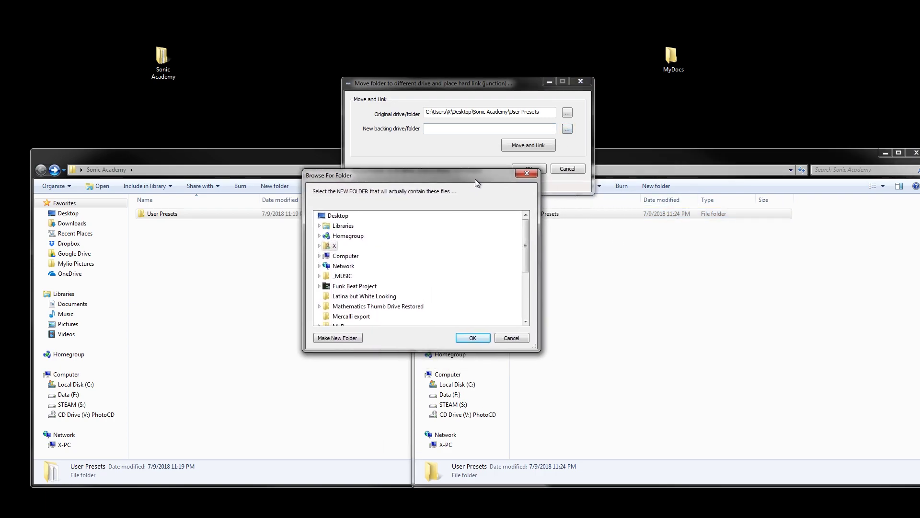
click(647, 161)
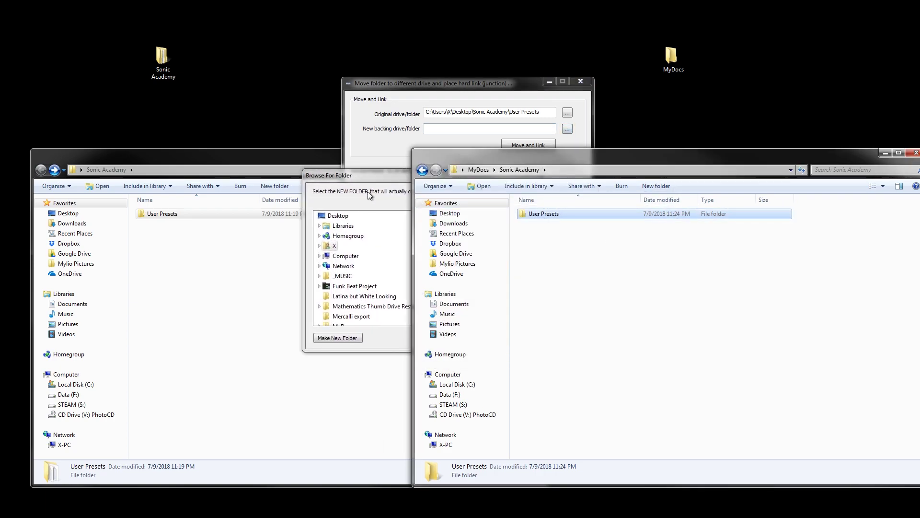
click(366, 175)
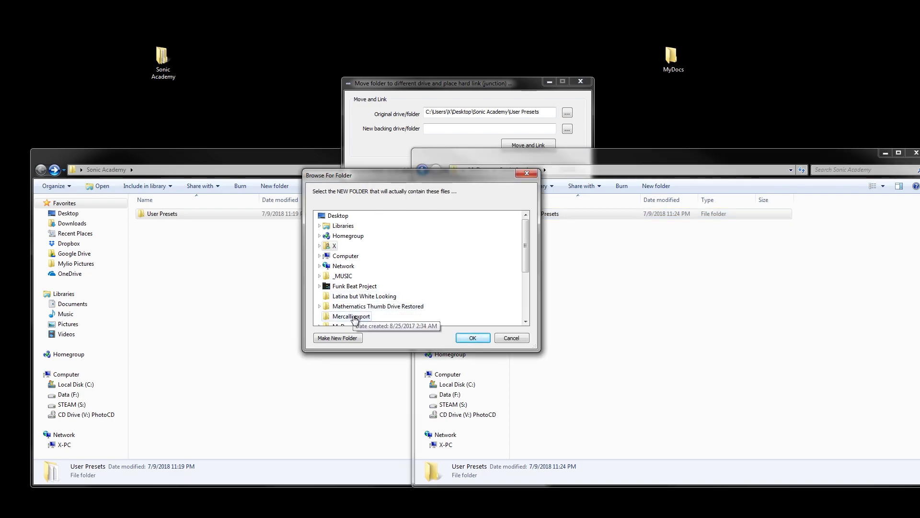
drag(527, 258, 527, 276)
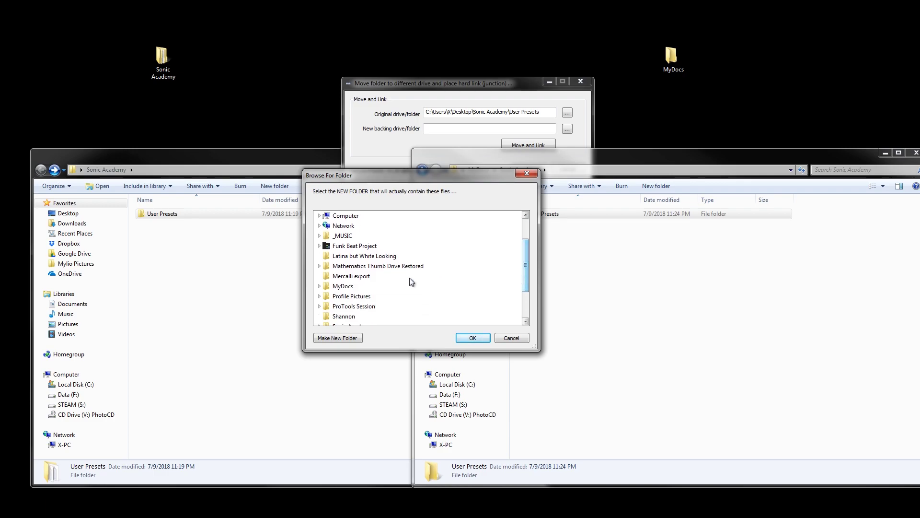
click(320, 286)
click(352, 298)
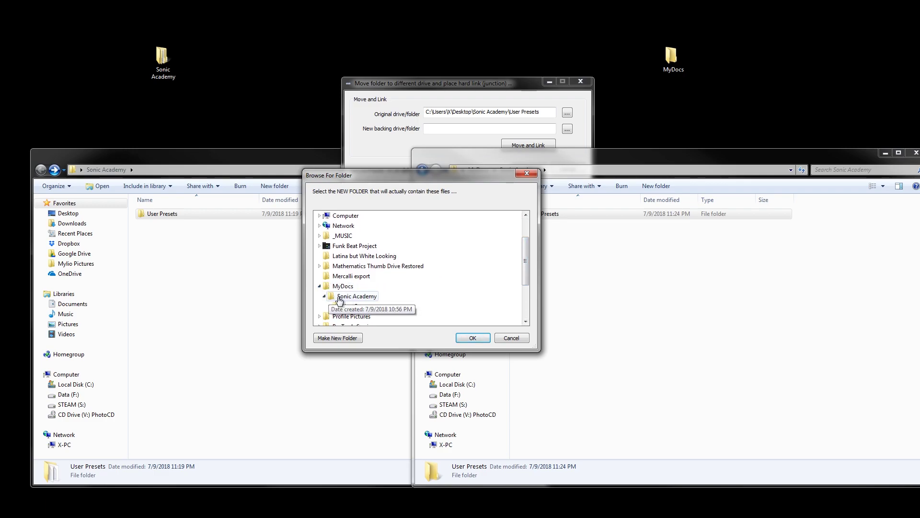
click(358, 308)
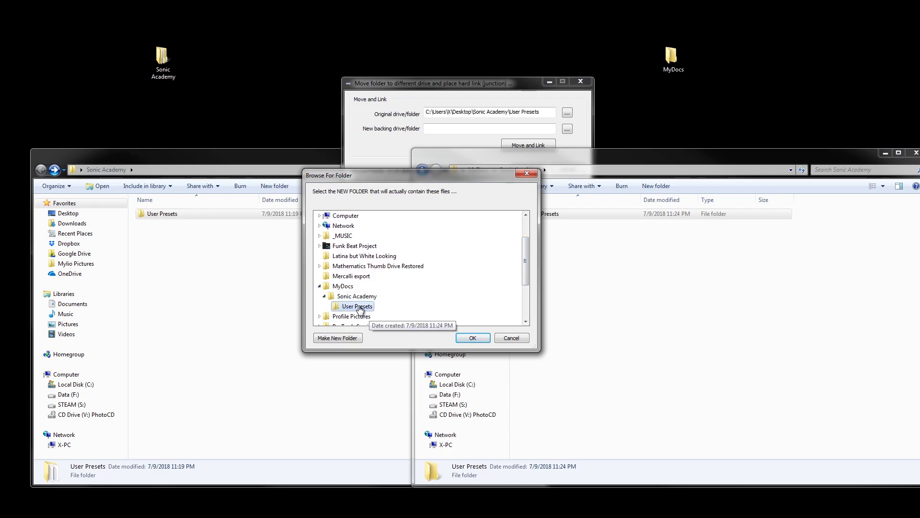
click(463, 338)
click(522, 176)
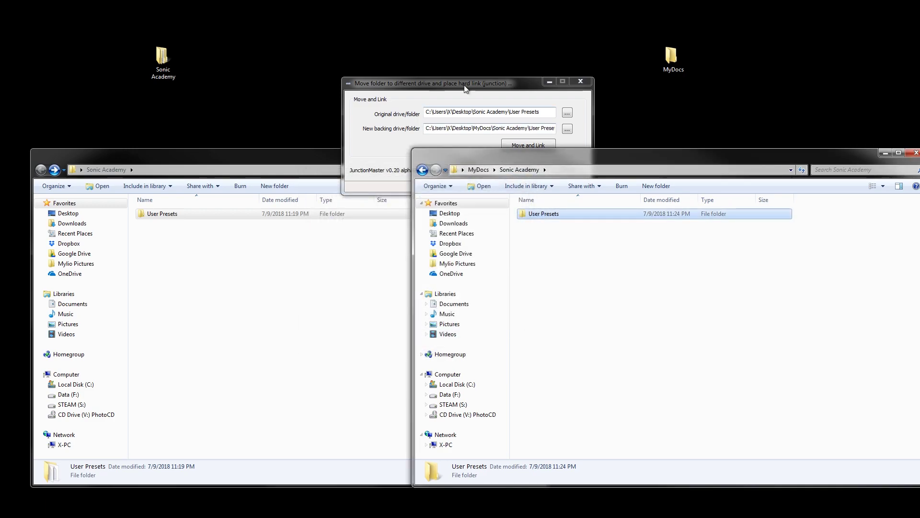
Run Move and Link to relocate User Presets into the backing folder, and dismiss the completion message.
drag(464, 83, 458, 49)
click(524, 137)
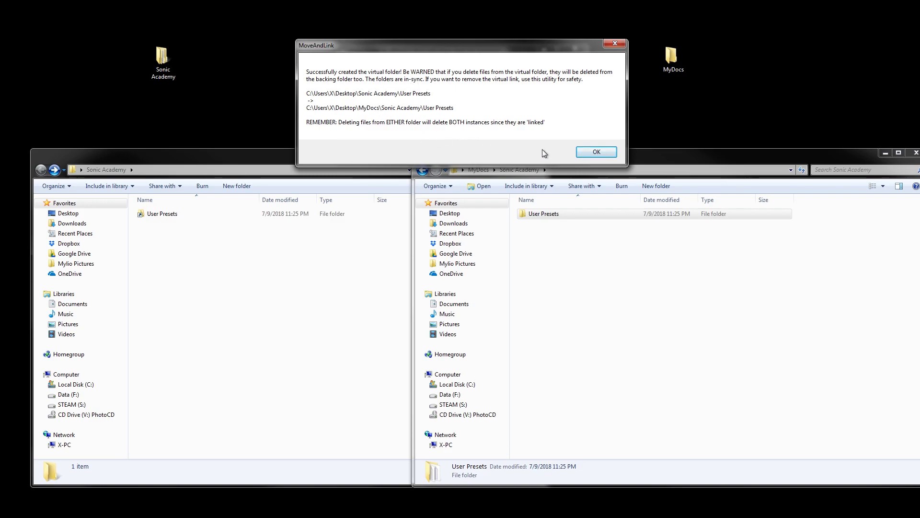
click(596, 152)
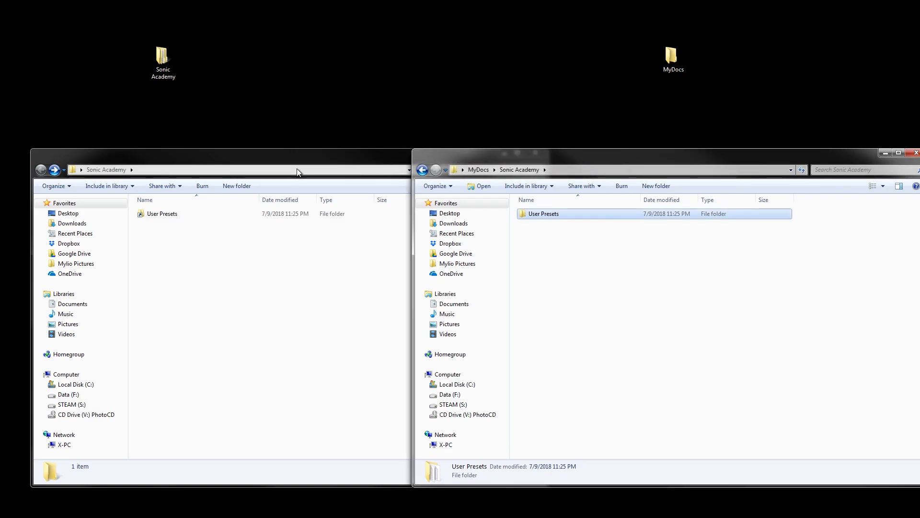
Compare the contents of the User Presets link in the desktop Sonic Academy folder with User Presets in MyDocs > Sonic Academy.
click(162, 215)
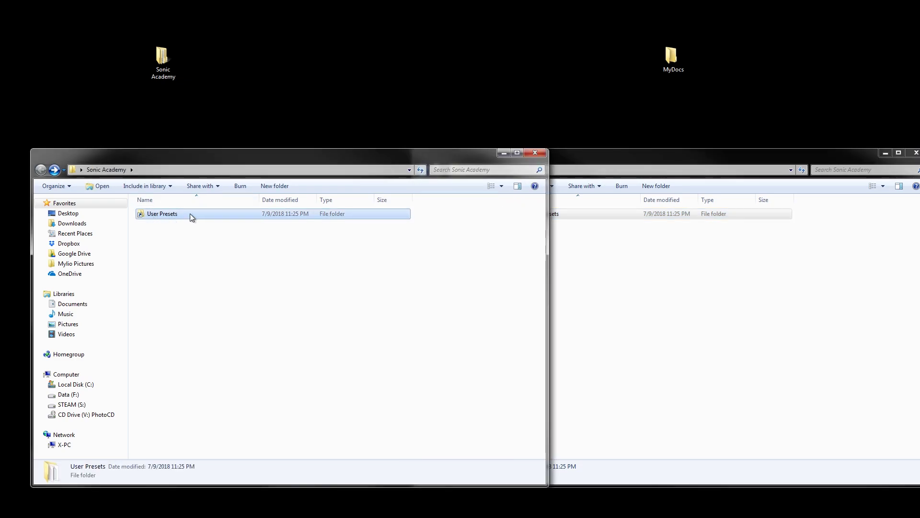
click(586, 243)
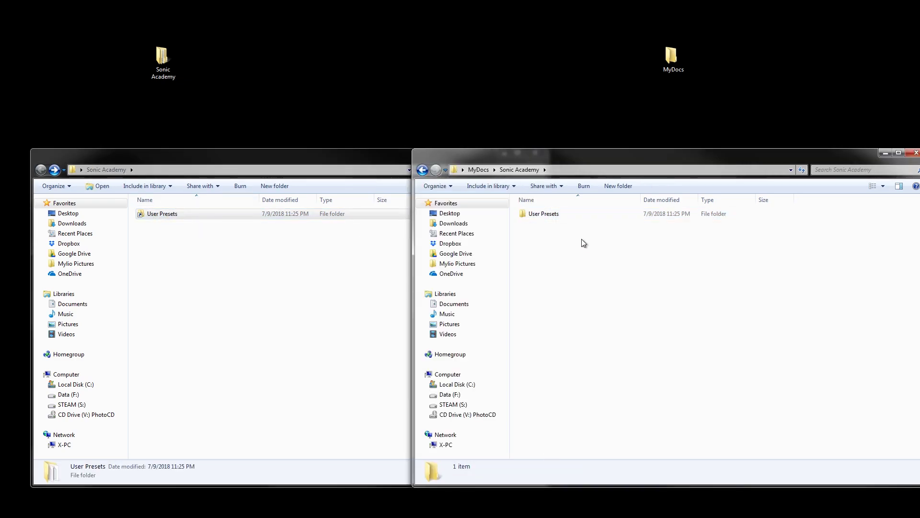
double_click(538, 214)
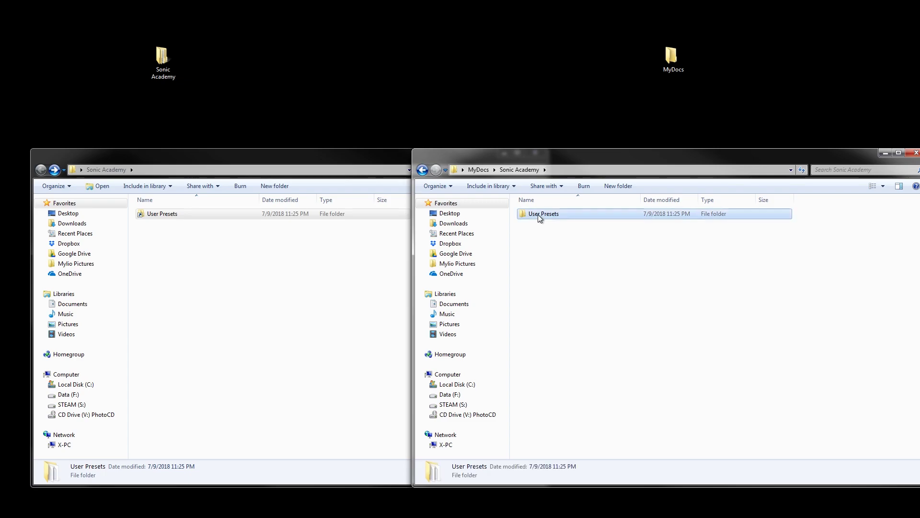
click(422, 170)
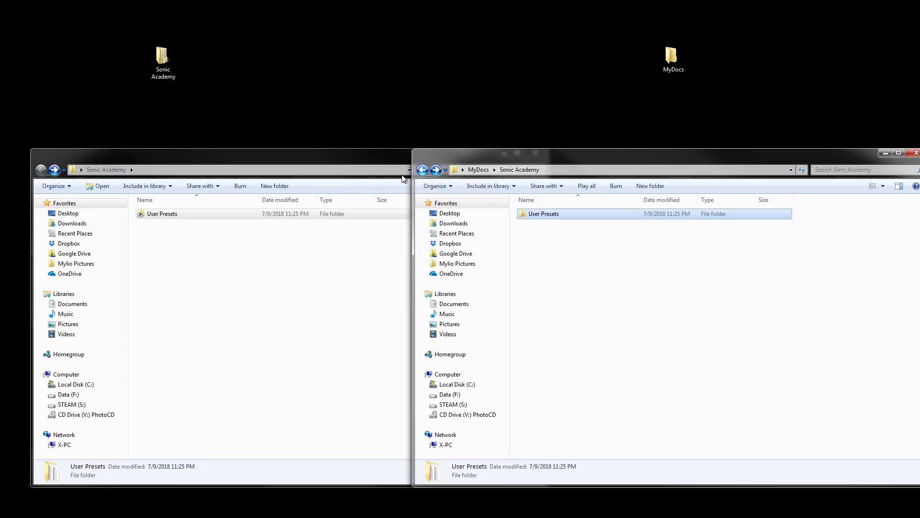
double_click(143, 214)
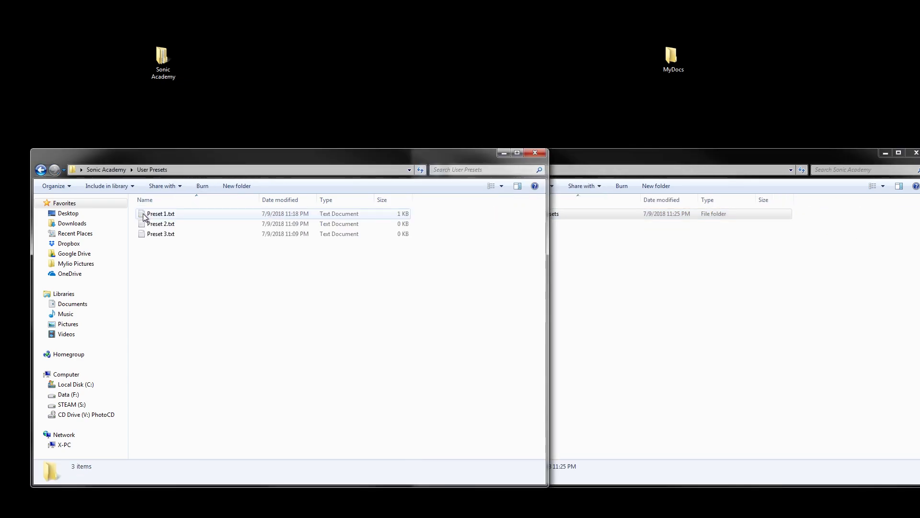
double_click(602, 214)
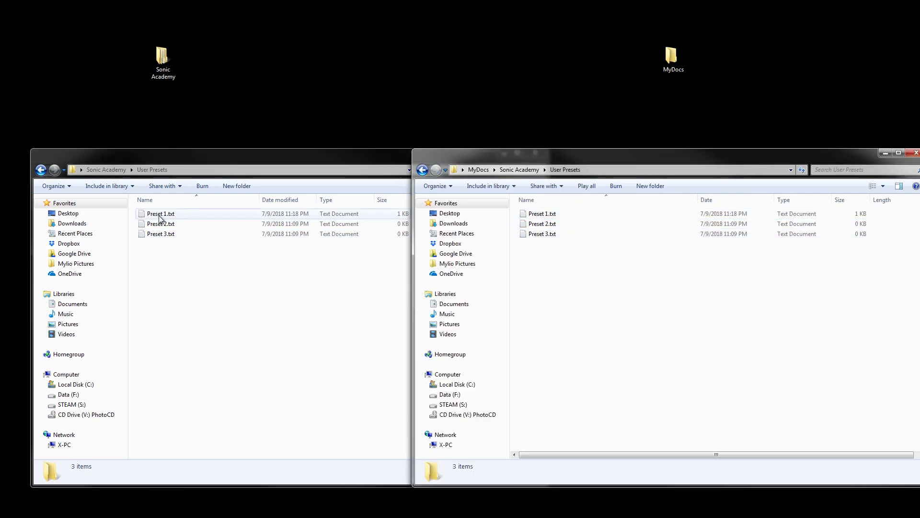
Move Preset 1.txt out of the linked User Presets folder onto the desktop and back into the folder.
drag(159, 217, 251, 104)
drag(217, 155, 181, 272)
click(801, 173)
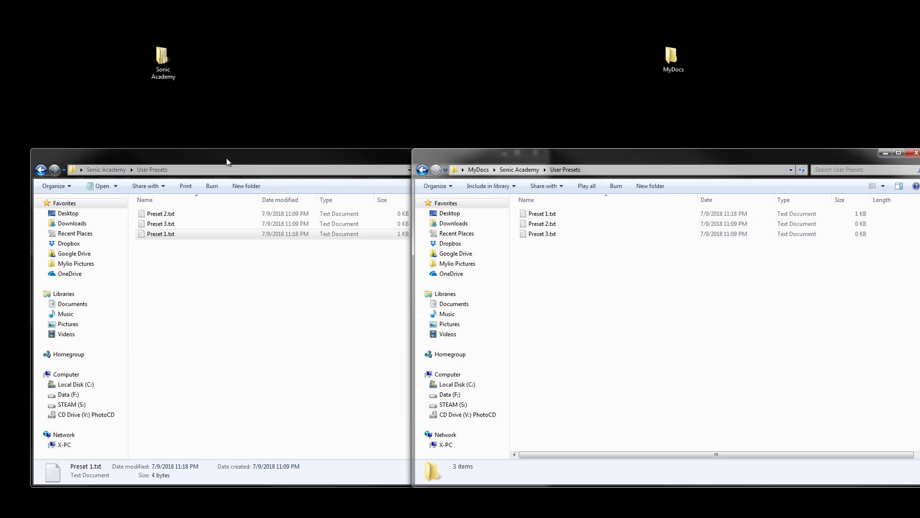
Rename the Sonic Academy folder inside MyDocs to Sonic.
click(41, 170)
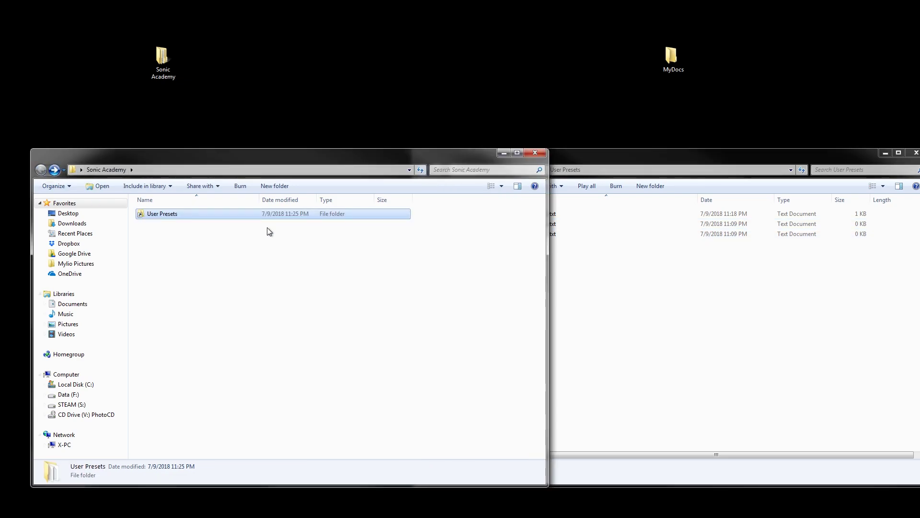
click(580, 173)
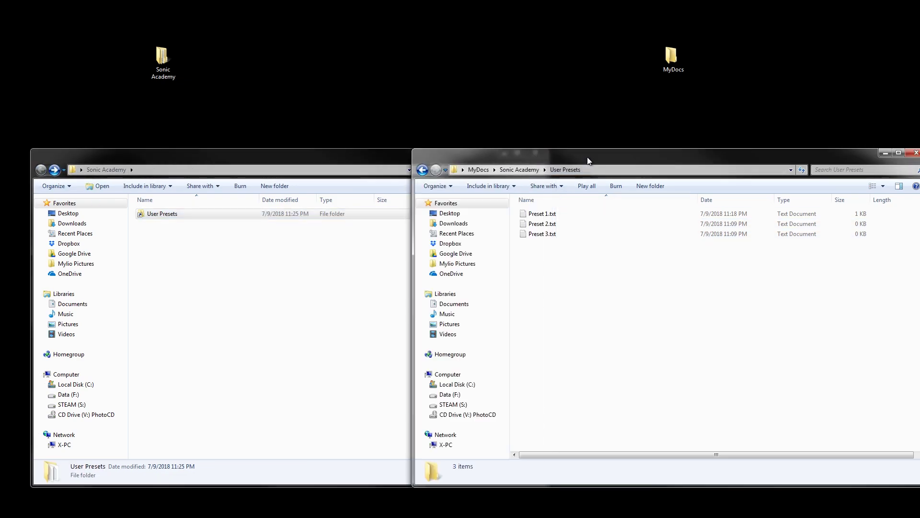
click(423, 171)
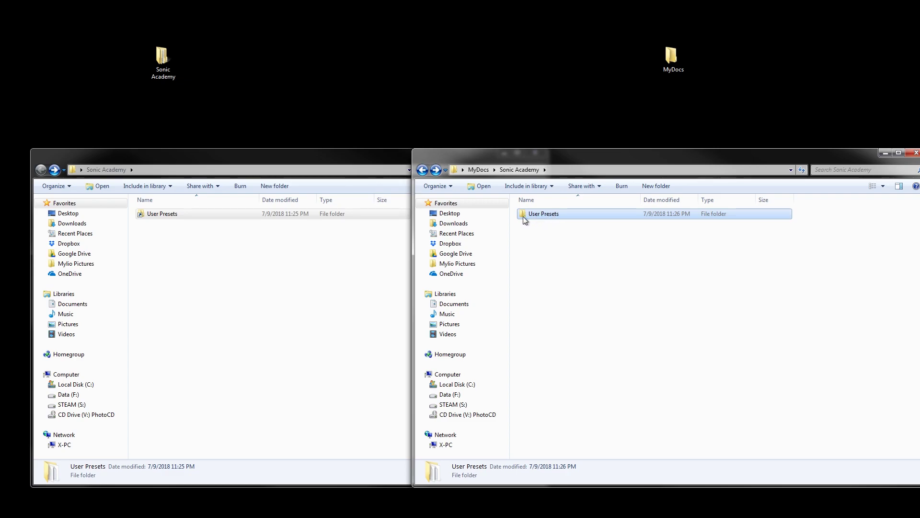
click(422, 169)
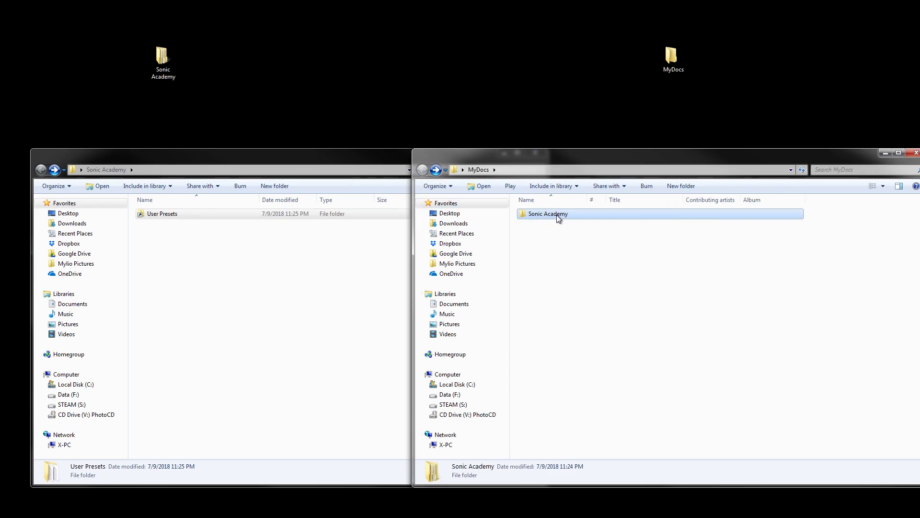
drag(544, 215, 619, 229)
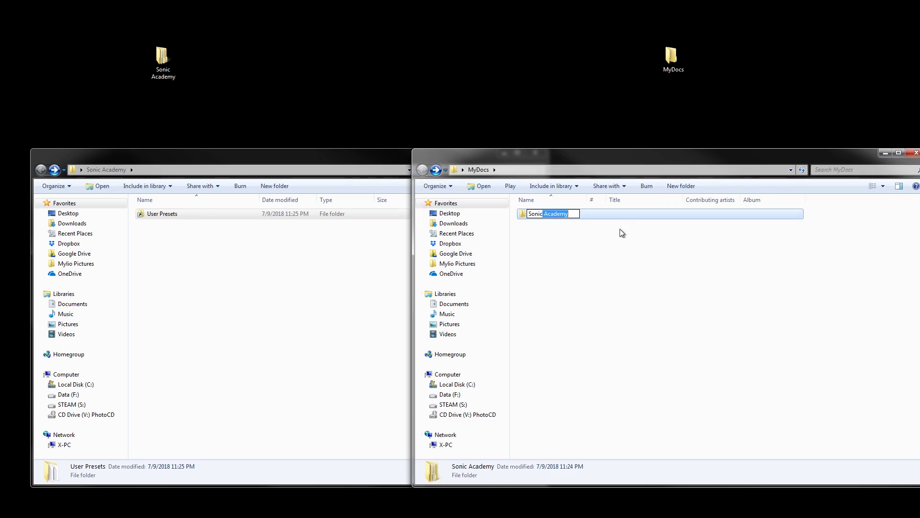
key(Delete)
key(BackSpace)
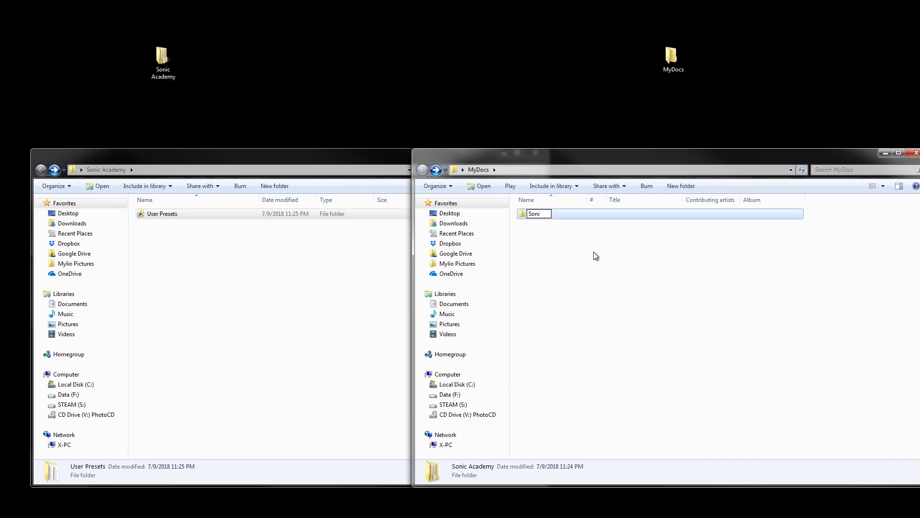
text(c)
click(607, 249)
Try to open the User Presets link in the desktop Sonic Academy folder.
double_click(175, 214)
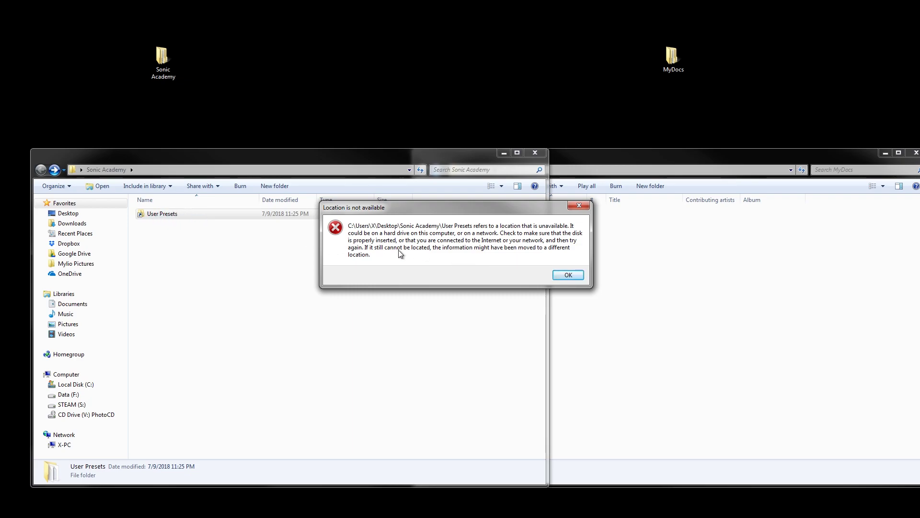
click(568, 275)
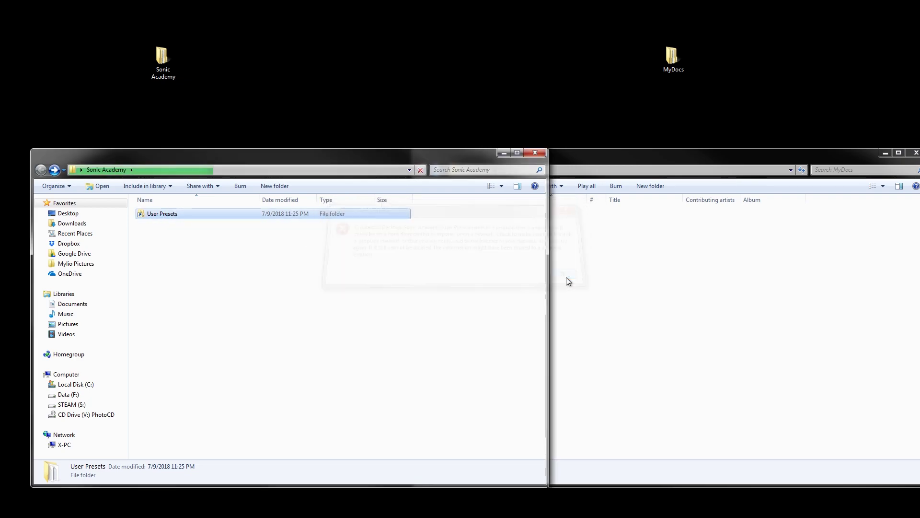
click(623, 156)
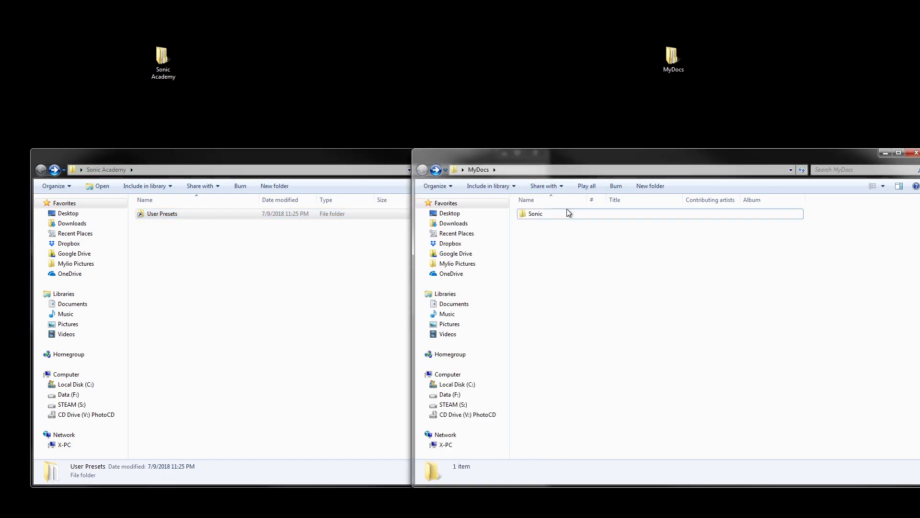
Open the link properties of the User Presets junction in the desktop Sonic Academy folder.
click(157, 220)
right_click(157, 218)
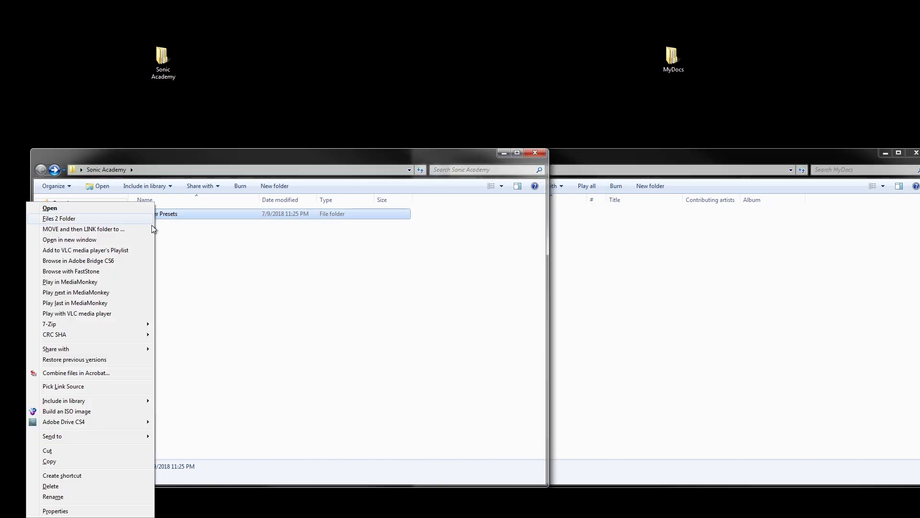
click(62, 510)
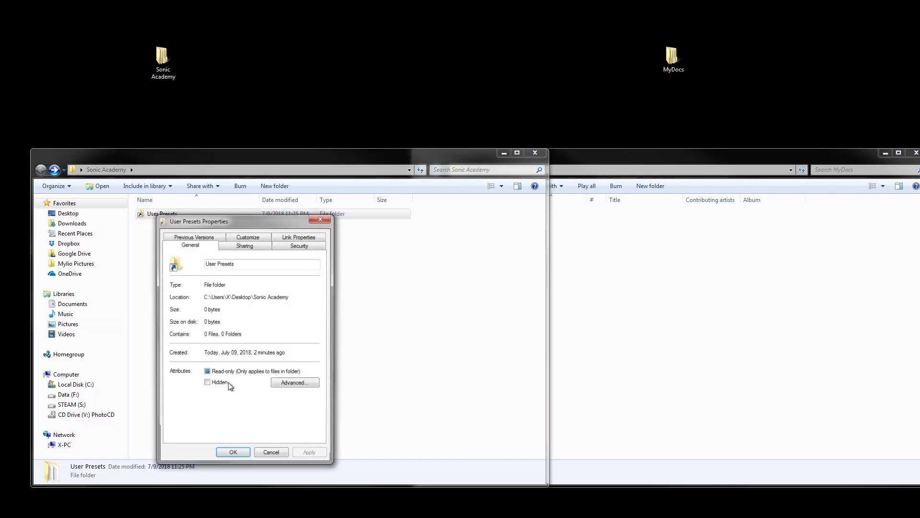
click(294, 238)
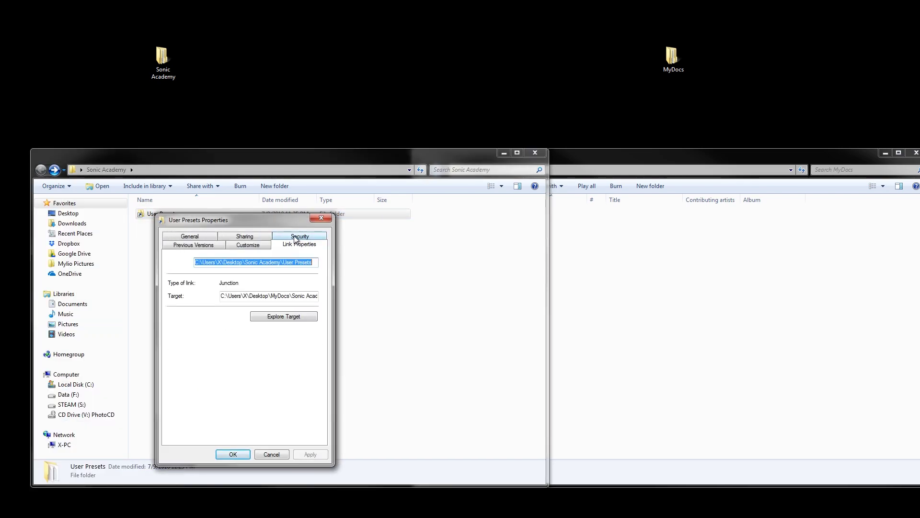
Examine the junction's own path and its target path, and compare the target with the folder name in MyDocs.
click(287, 264)
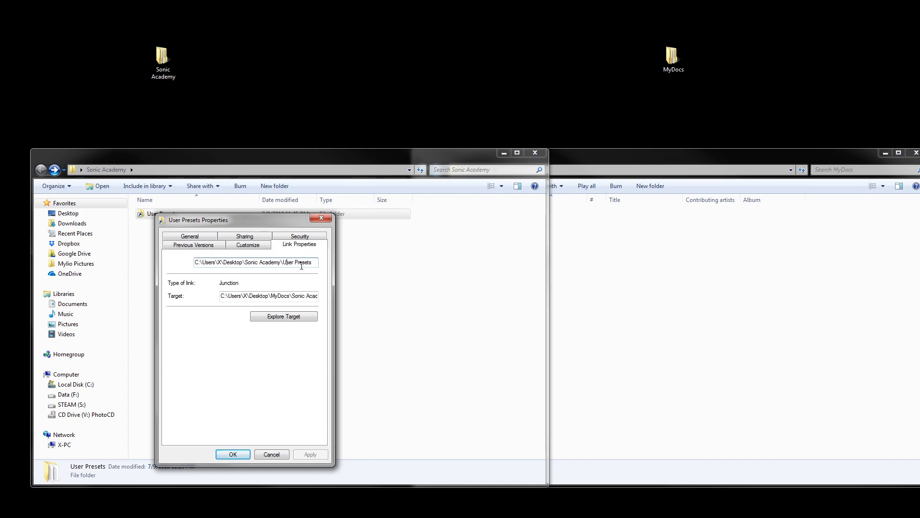
drag(258, 219, 245, 257)
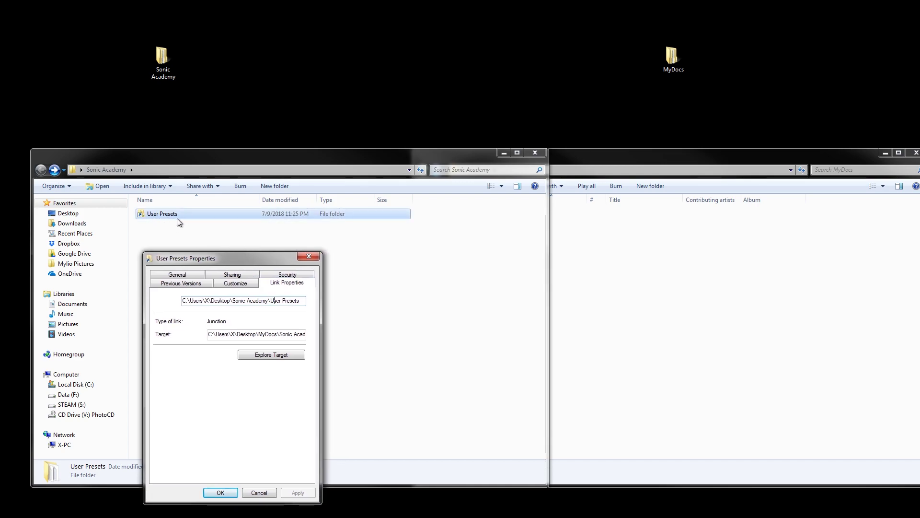
drag(276, 301, 313, 306)
click(290, 334)
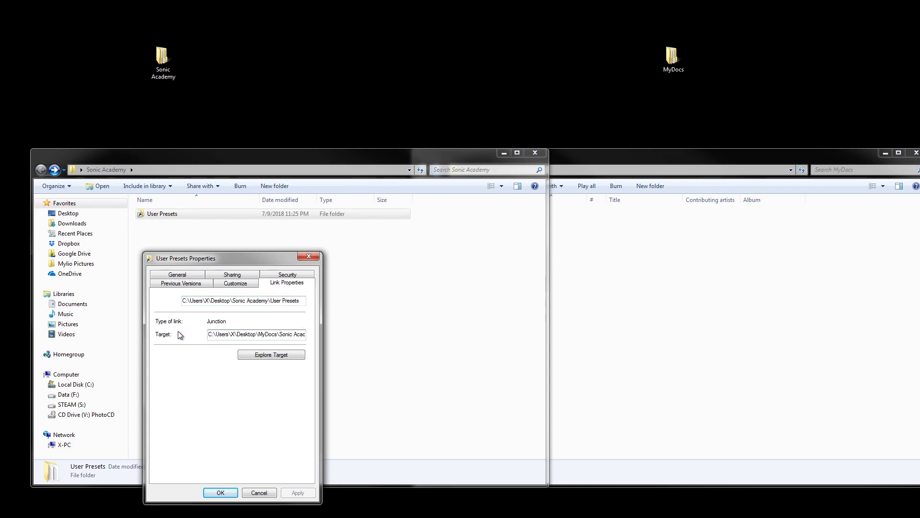
drag(210, 334, 348, 337)
click(281, 335)
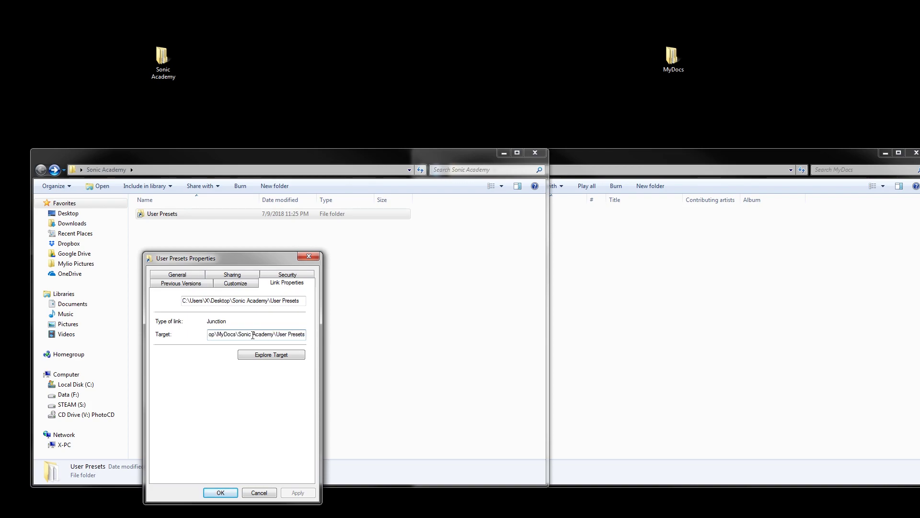
click(631, 166)
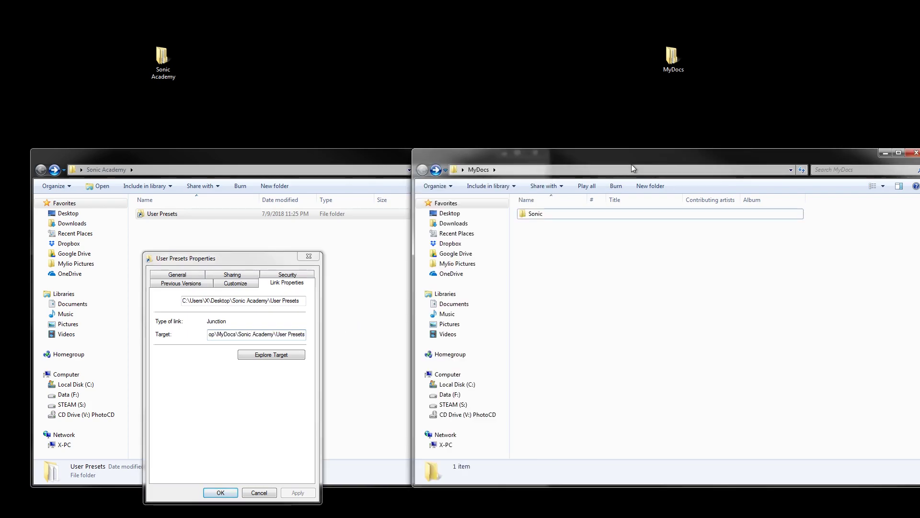
Change the junction's target to the Desktop\MyDocs\Sonic\User Presets path and apply the change.
click(253, 334)
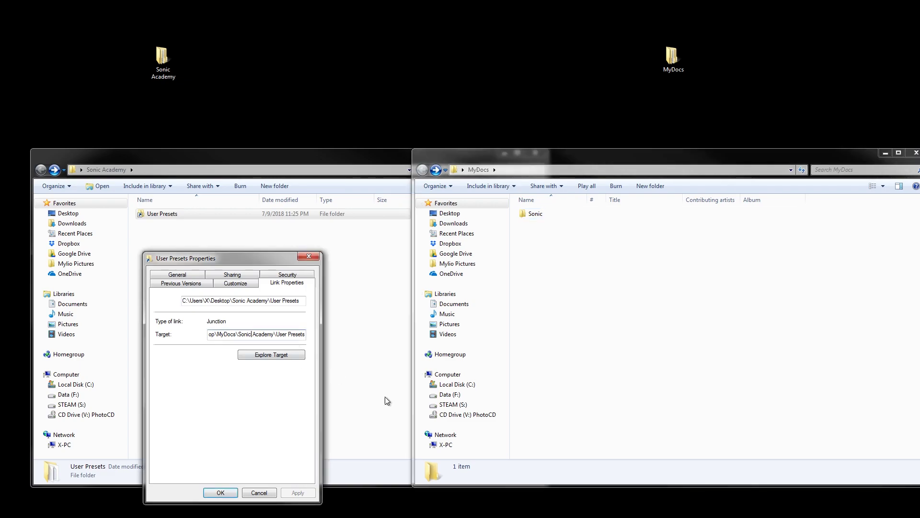
key(Delete)
key(Delete)
key(Delete)
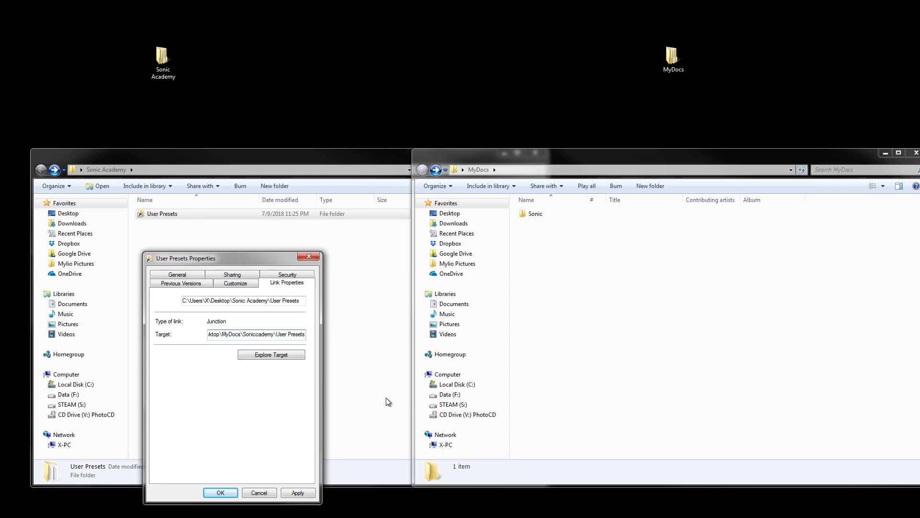
key(Delete)
key(Delete)
key(Delete)
key(Delete)
key(Delete)
click(297, 493)
click(220, 492)
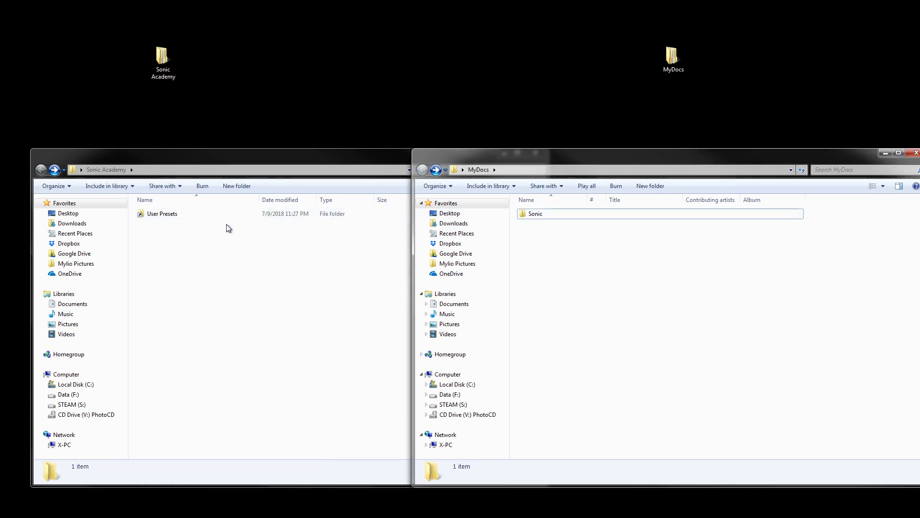
Open the User Presets junction to check its preset files, and return to the Sonic Academy folder.
click(156, 217)
double_click(156, 218)
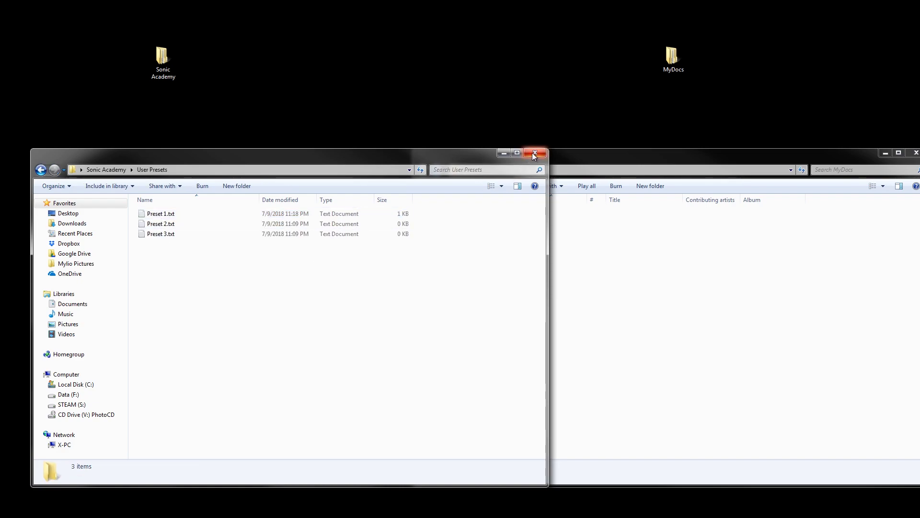
click(41, 170)
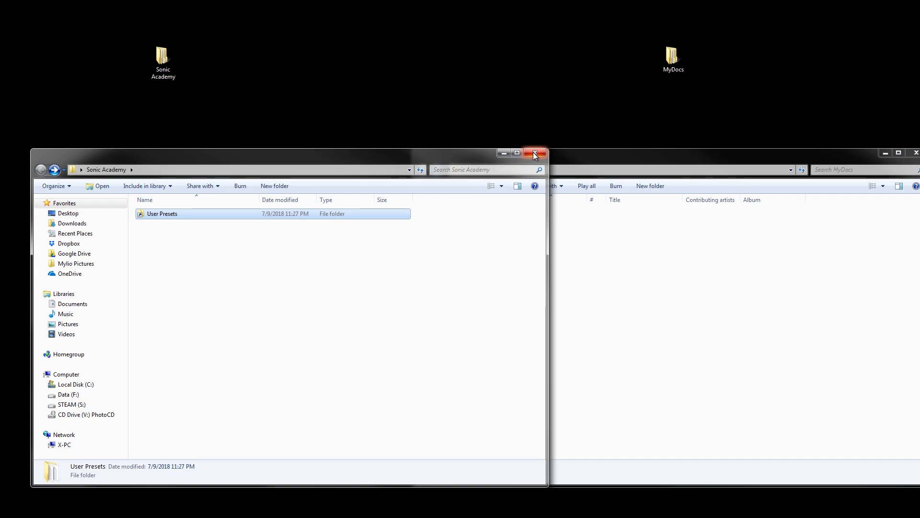
Close both folder windows and move the Sonic Academy and MyDocs icons down to about mid-height on the desktop.
click(534, 154)
click(421, 158)
click(364, 222)
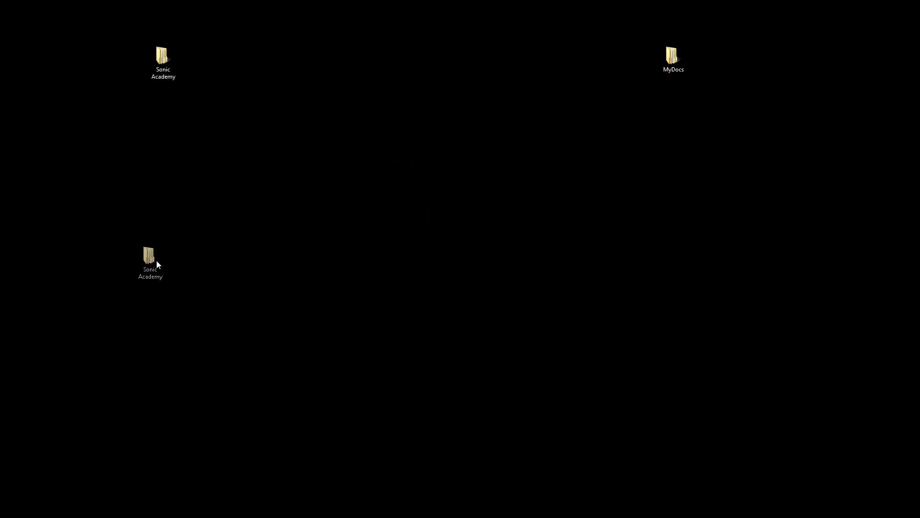
drag(156, 258, 169, 275)
drag(678, 65, 682, 285)
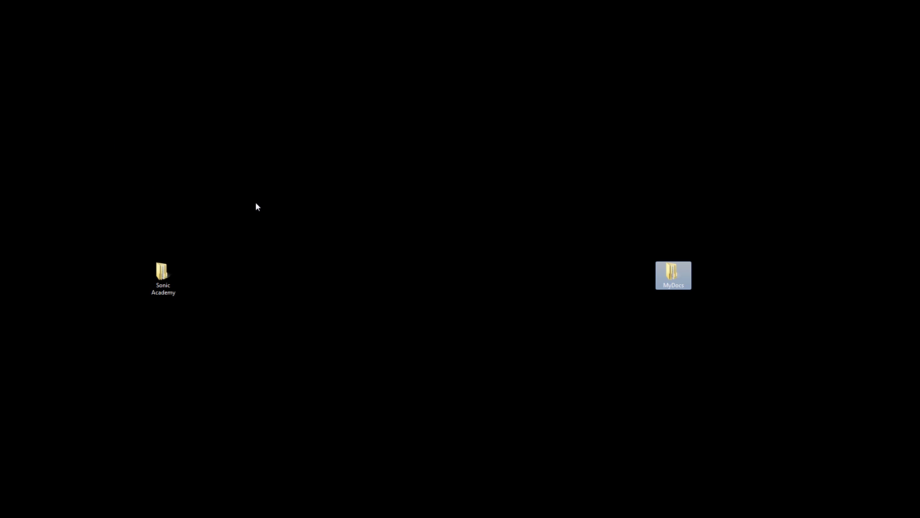
Create a new text document on the desktop above MyDocs and make a shortcut to it above and beside Sonic Academy.
right_click(628, 133)
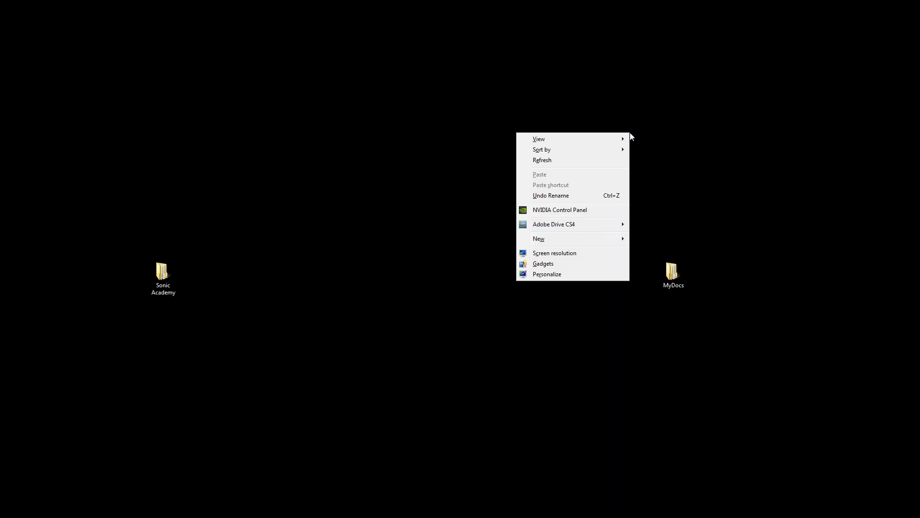
mouse_move(550, 238)
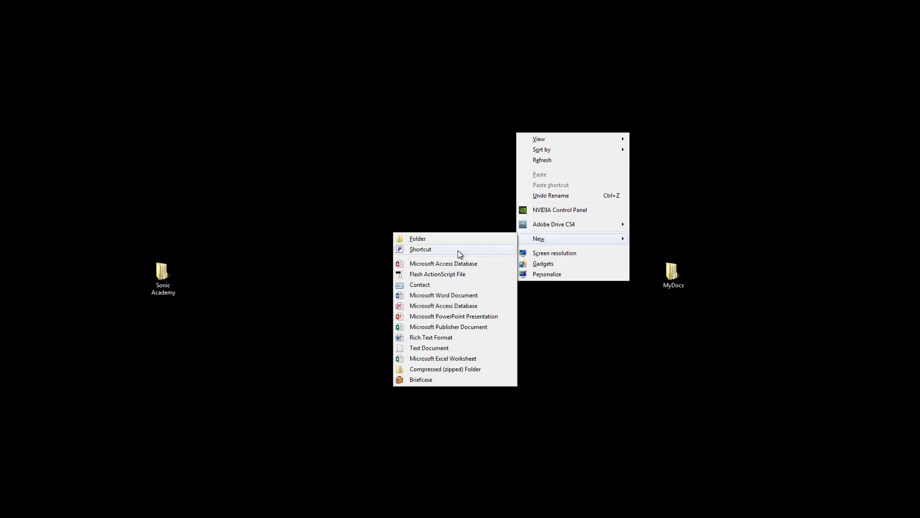
click(416, 349)
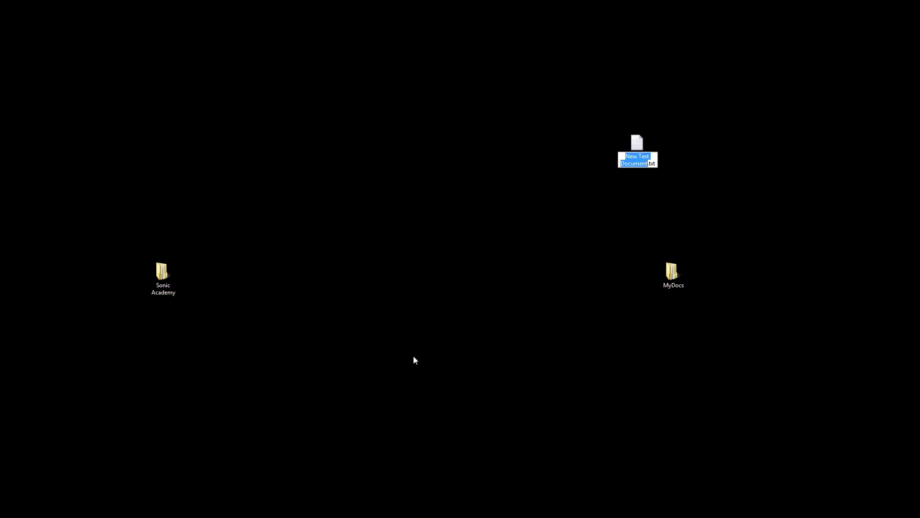
drag(634, 147, 329, 147)
click(352, 203)
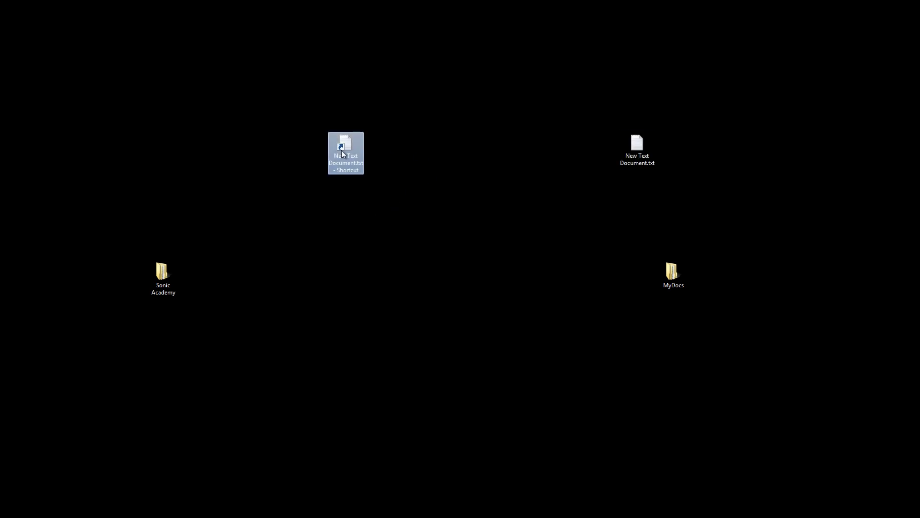
Move the shortcut to New Text Document.txt from the desktop to the Recycle Bin.
mouse_move(343, 144)
mouse_down()
mouse_move(290, 119)
mouse_move(117, 86)
mouse_move(352, 154)
mouse_up()
key(Delete)
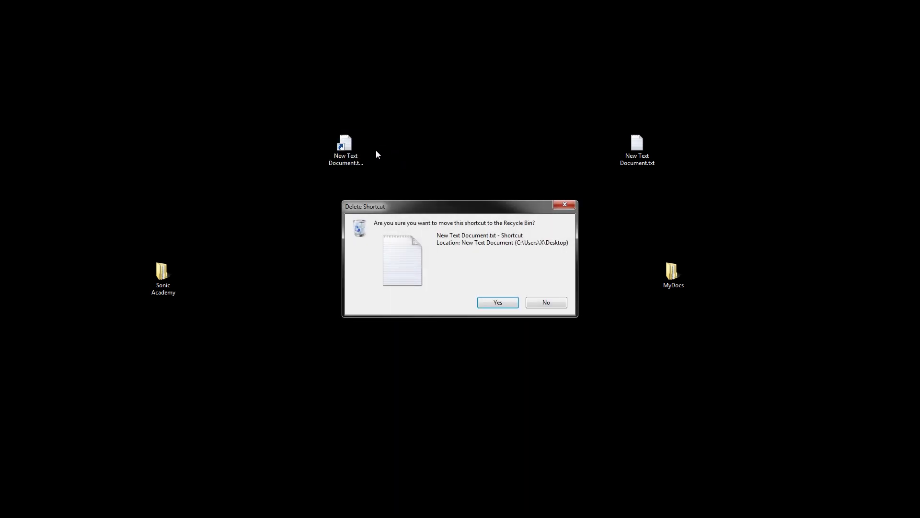
click(498, 304)
Set New Text Document.txt as the link source and create a symbolic link to it on the desktop.
right_click(635, 150)
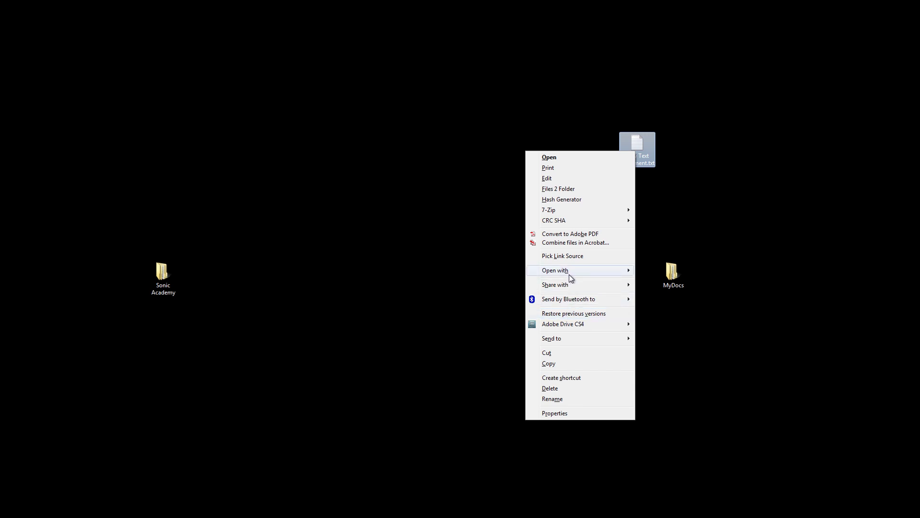
click(567, 256)
right_click(287, 147)
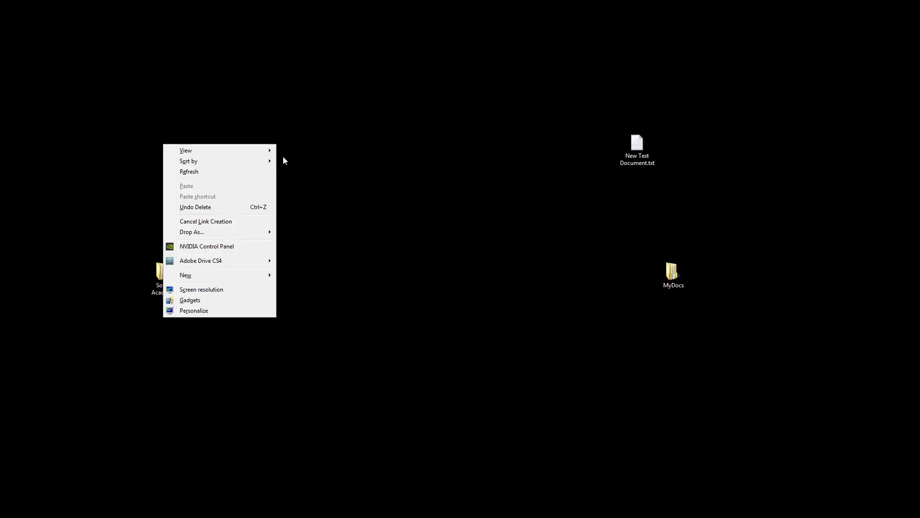
mouse_move(207, 230)
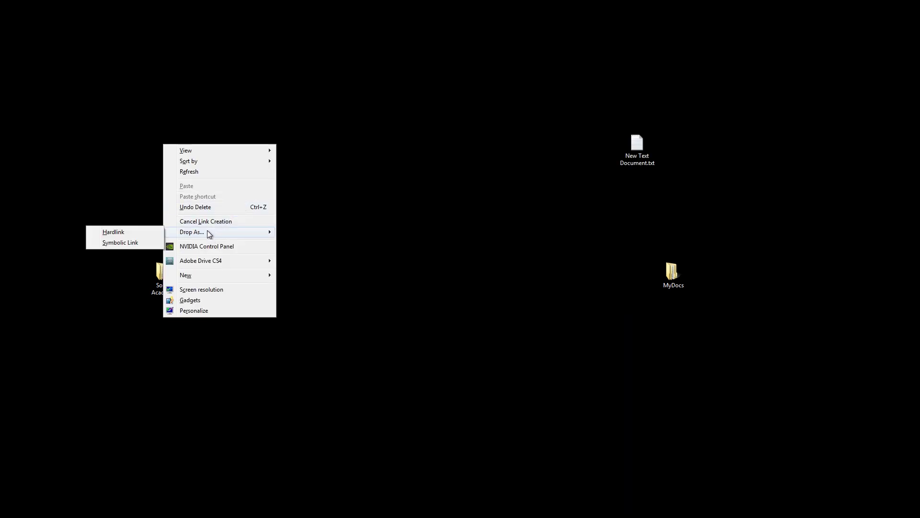
click(117, 242)
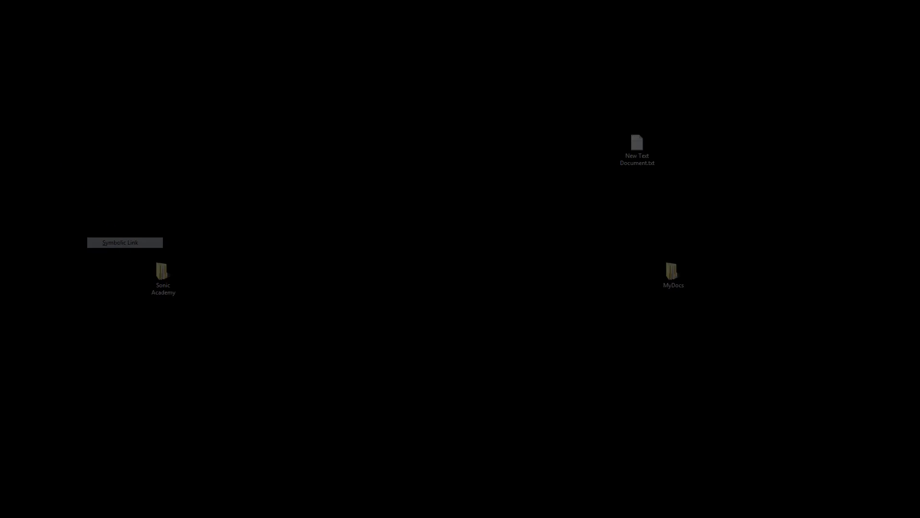
click(397, 194)
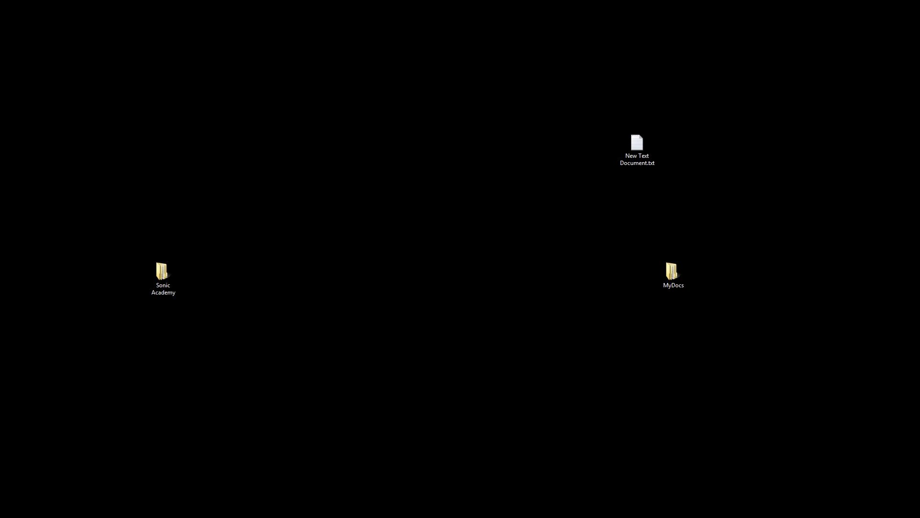
Place the symbolic link level with the original text document and align the Sonic Academy folder directly beneath the link.
drag(0, 233, 253, 171)
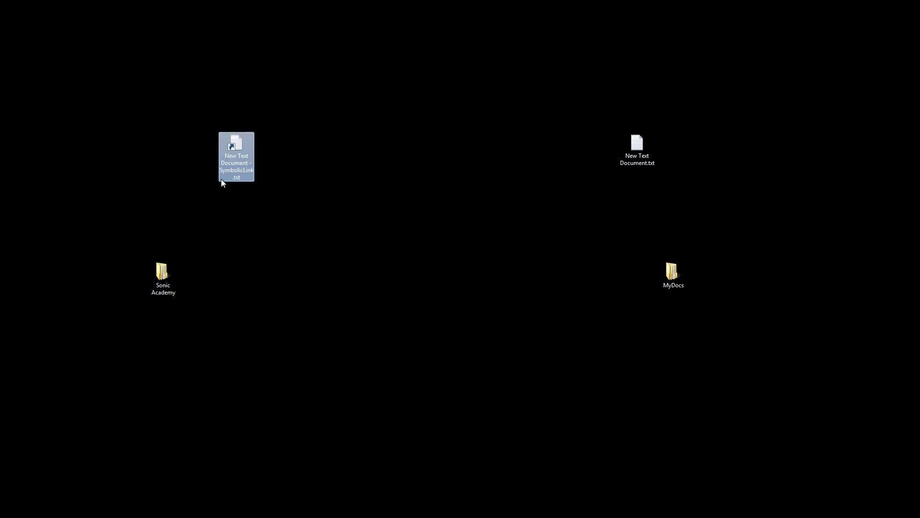
click(163, 291)
drag(163, 289, 236, 290)
Permanently delete the symbolic link to New Text Document.txt from the desktop, bypassing the Recycle Bin.
click(232, 152)
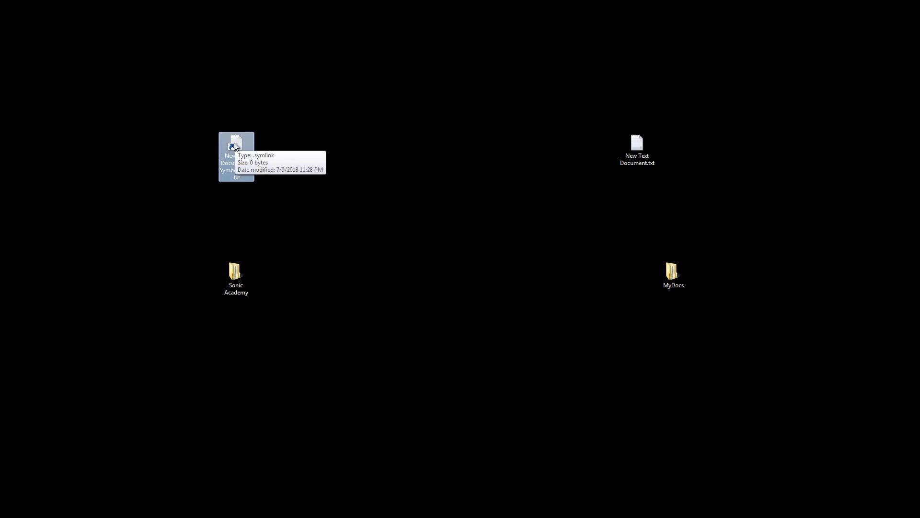
mouse_move(234, 141)
mouse_down()
mouse_move(69, 78)
mouse_move(201, 142)
mouse_move(234, 144)
mouse_up()
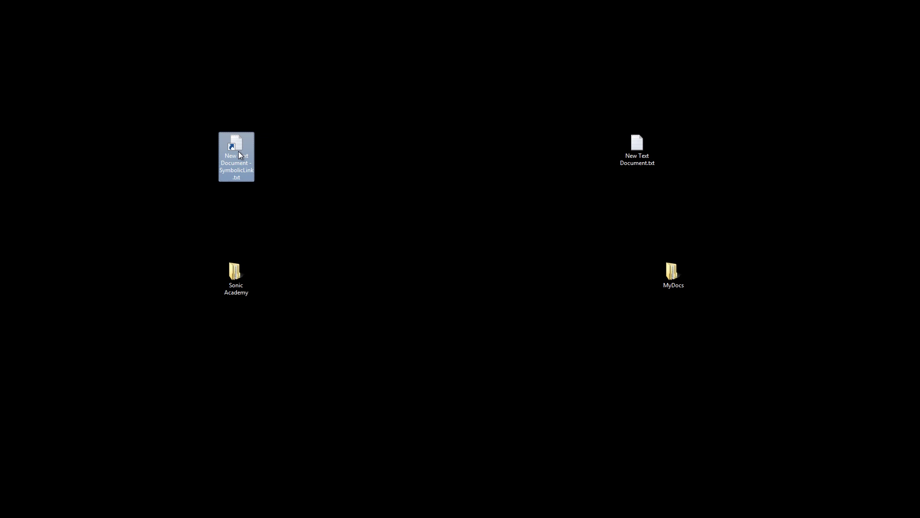
key(shift+Delete)
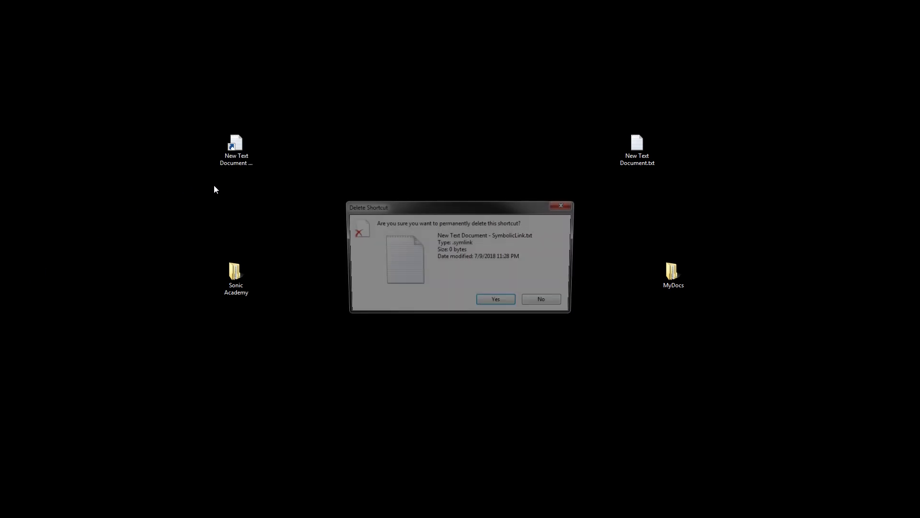
click(506, 305)
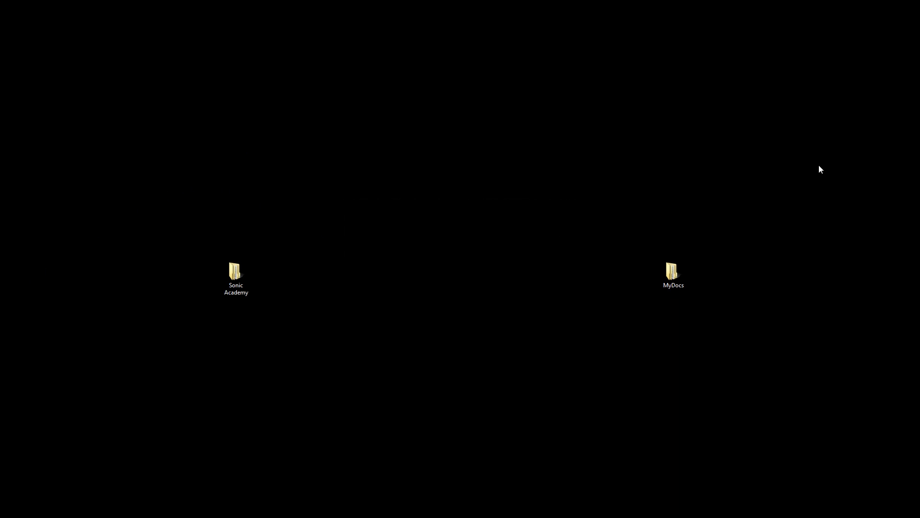